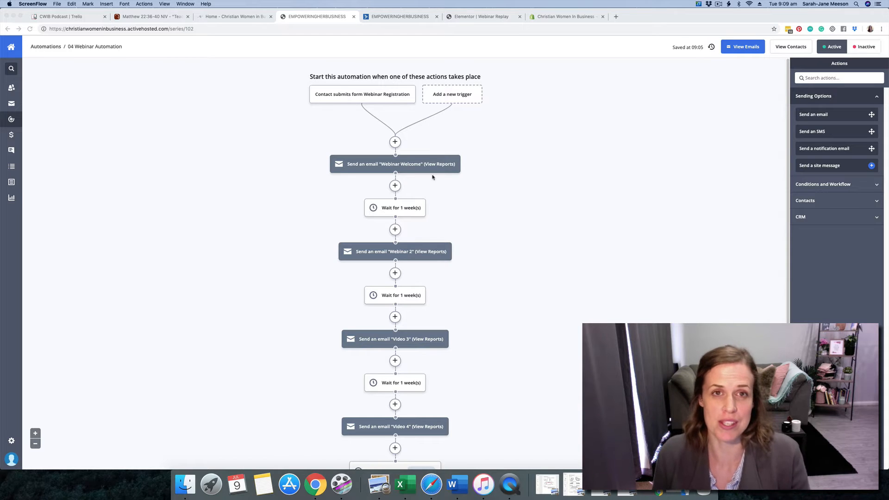
# - Review the Webinar Registration form's layout and its submission options, including the redirect URL and form actions
pyautogui.click(409, 16)
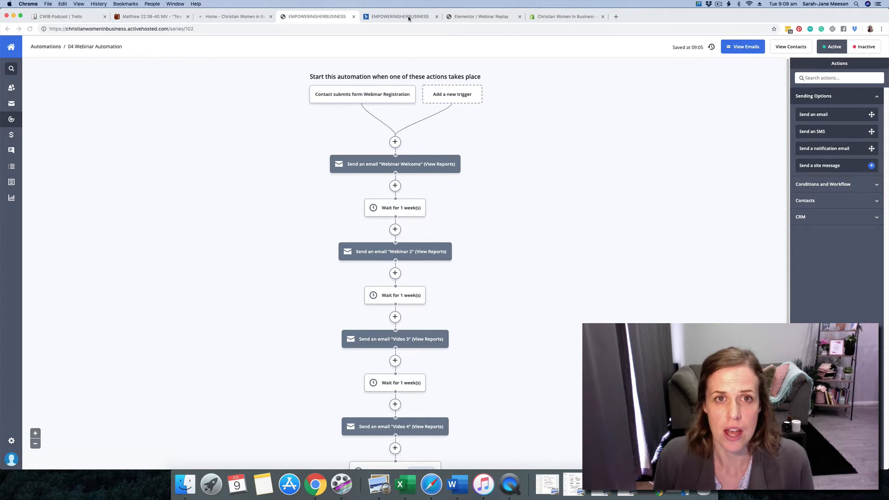
pyautogui.click(325, 74)
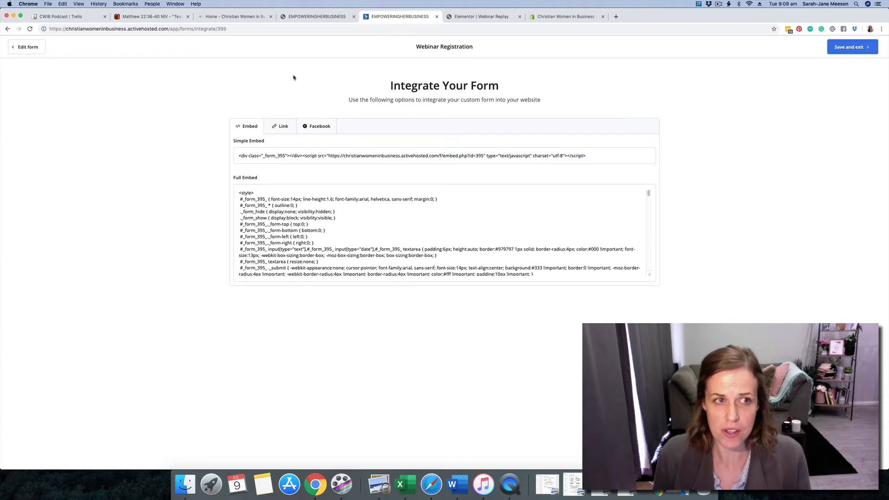
pyautogui.click(29, 47)
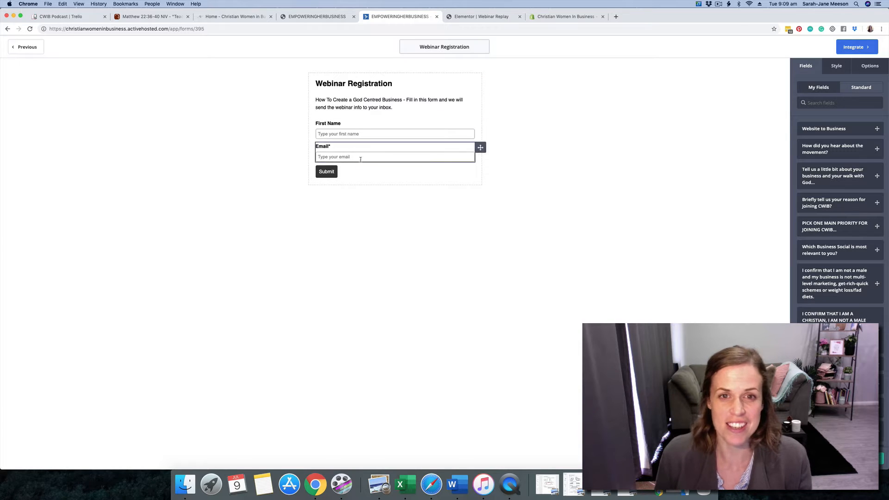
pyautogui.click(864, 68)
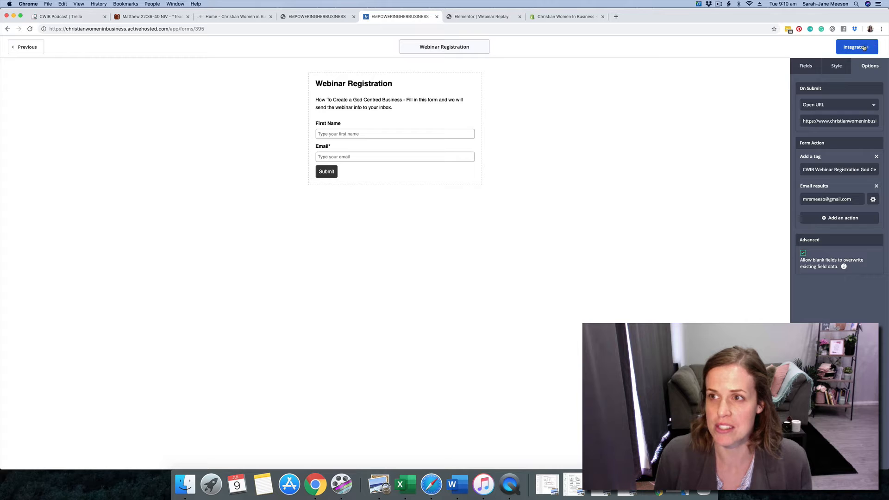
# - Save and exit the Webinar Registration form, and open the Webinar Pop Up form to view its design
pyautogui.click(863, 48)
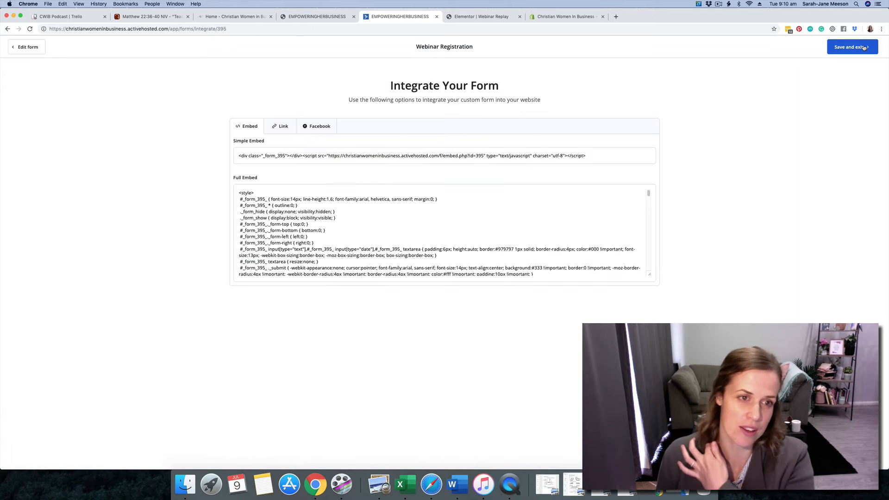
pyautogui.click(857, 52)
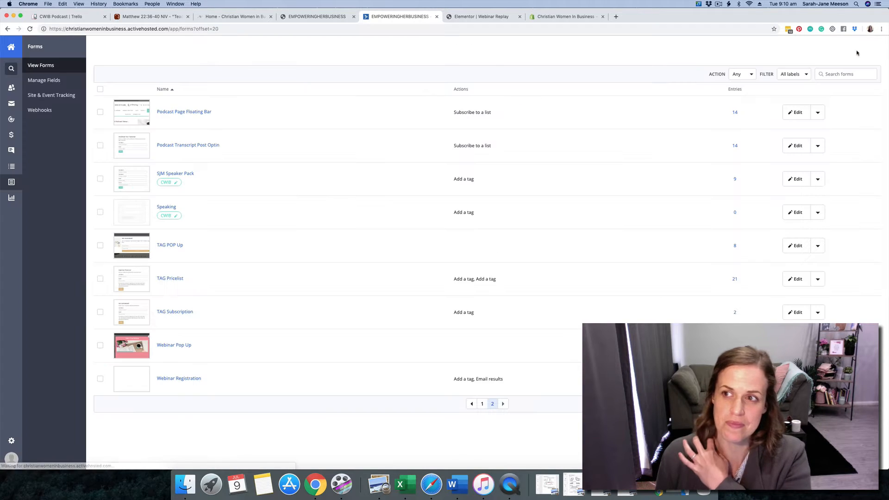
pyautogui.click(184, 348)
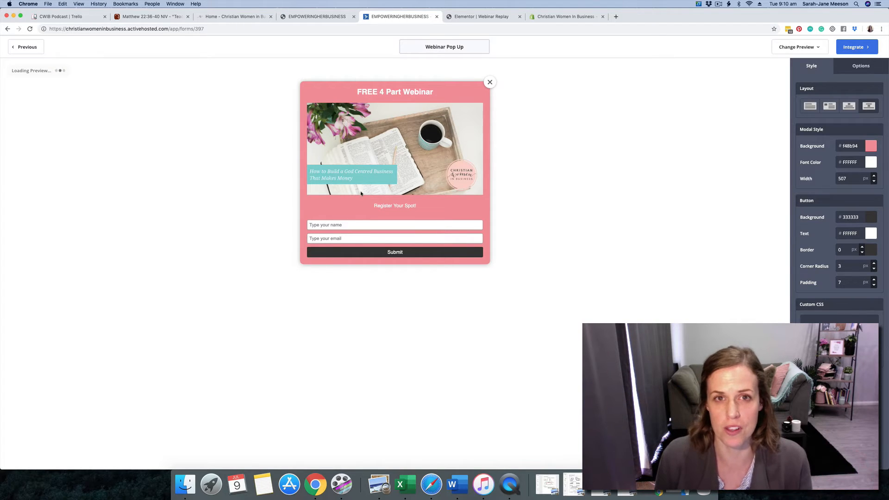
# - Add a start trigger to the 04 Webinar Automation that runs once when a contact submits the Webinar Pop Up form
pyautogui.click(304, 17)
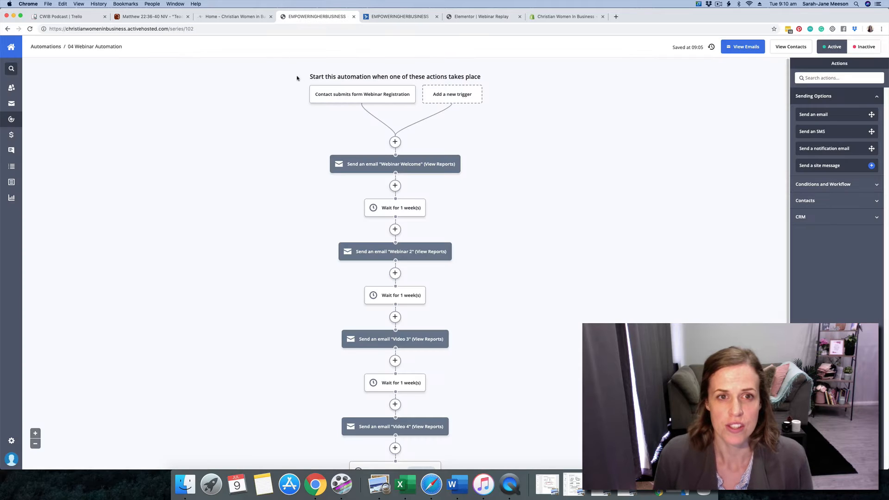
pyautogui.click(451, 96)
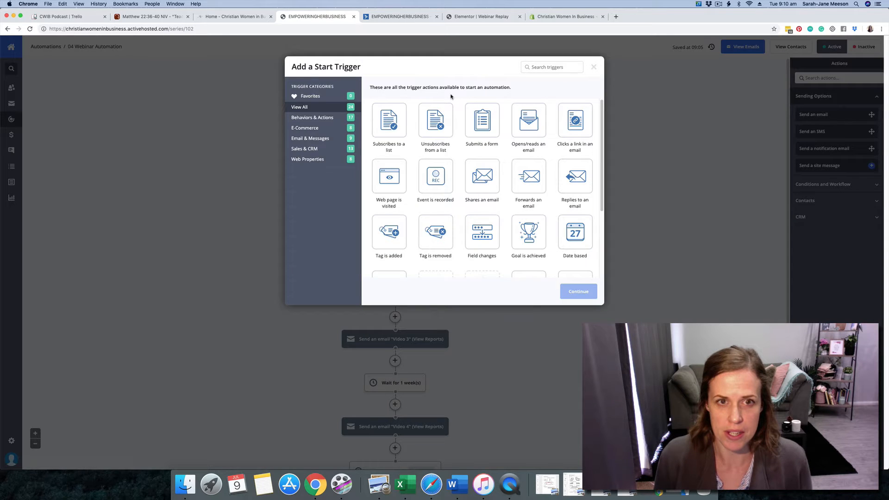
pyautogui.click(594, 67)
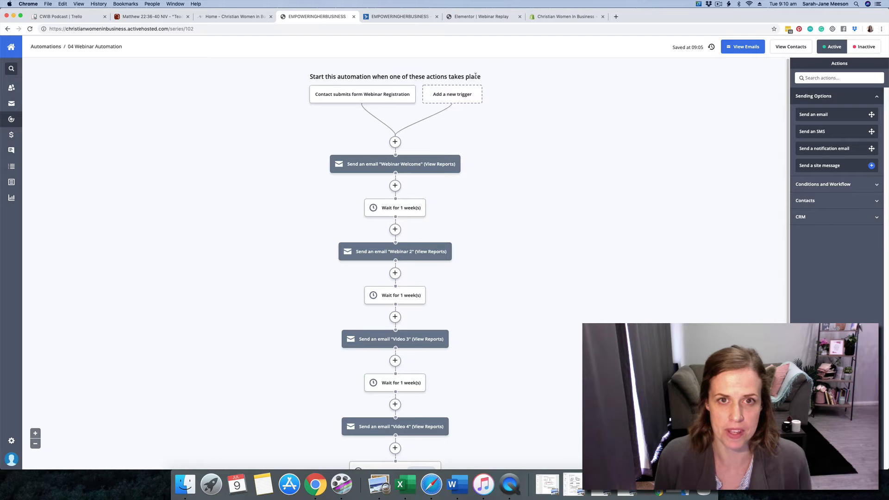
pyautogui.click(460, 94)
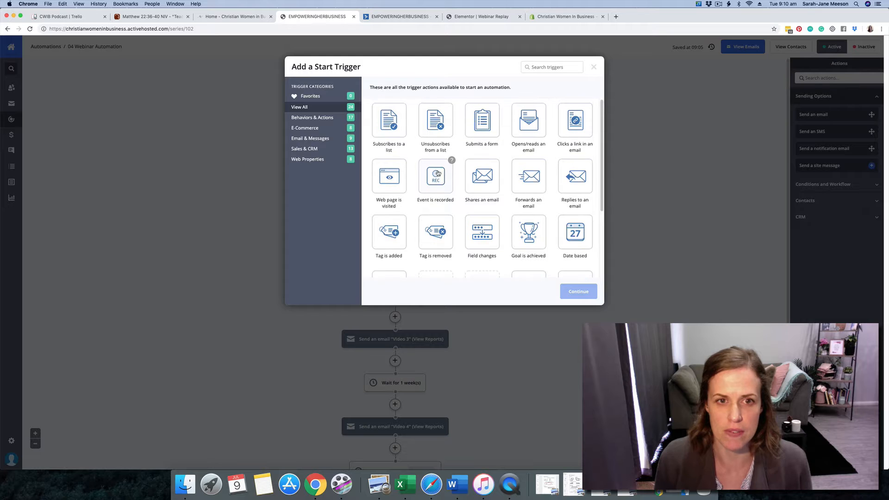
pyautogui.click(484, 131)
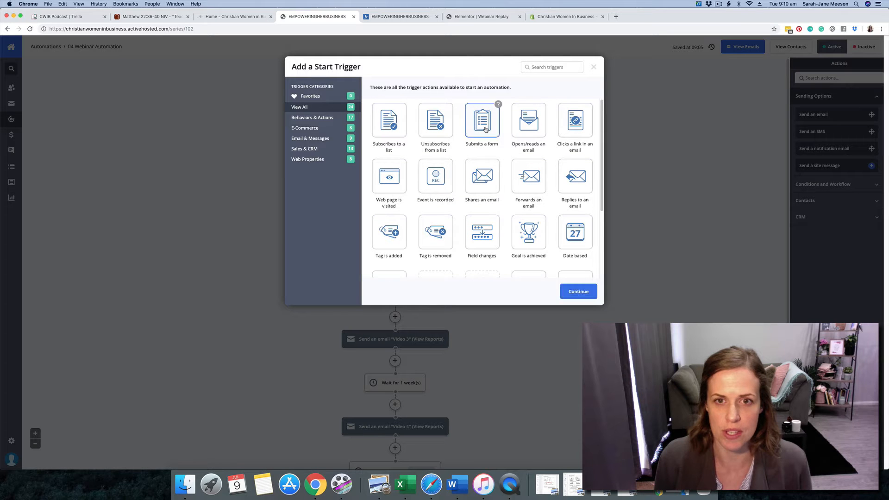
pyautogui.click(568, 291)
pyautogui.click(351, 92)
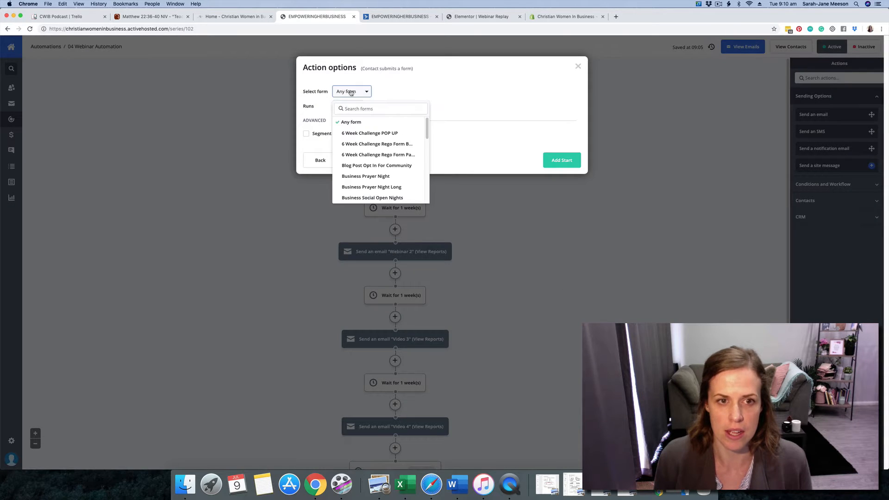
pyautogui.click(385, 109)
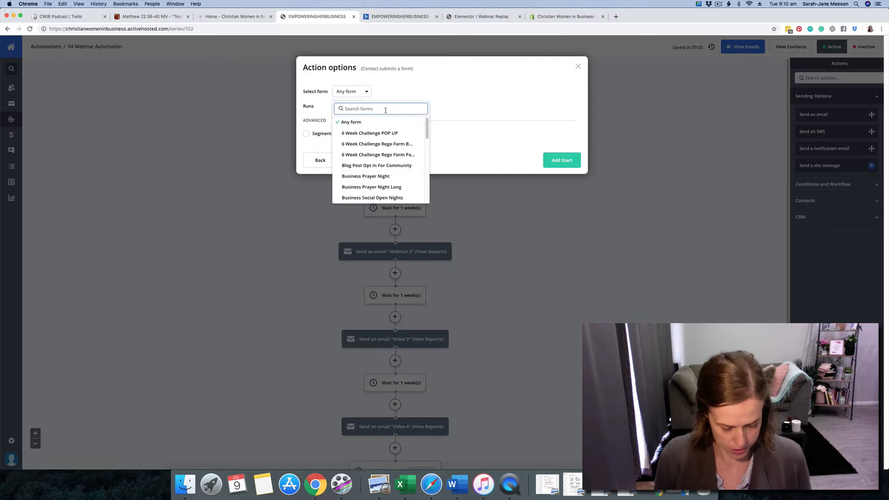
pyautogui.write('webinar')
pyautogui.click(382, 123)
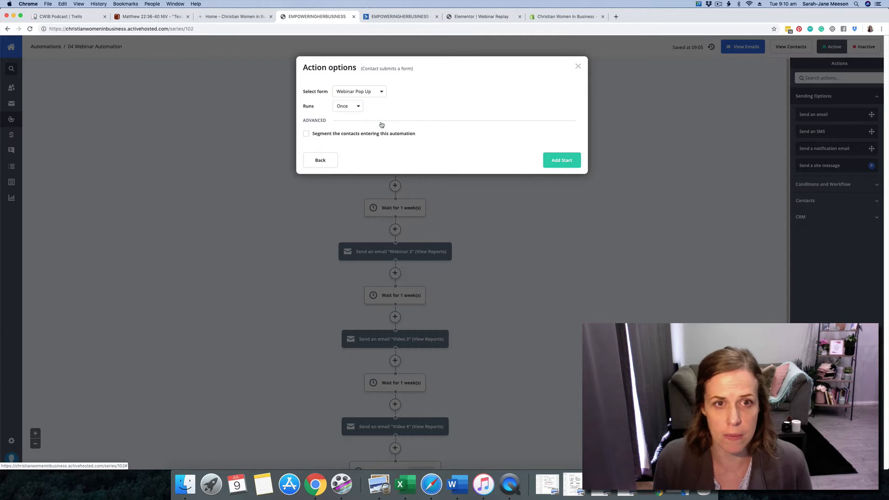
pyautogui.click(555, 160)
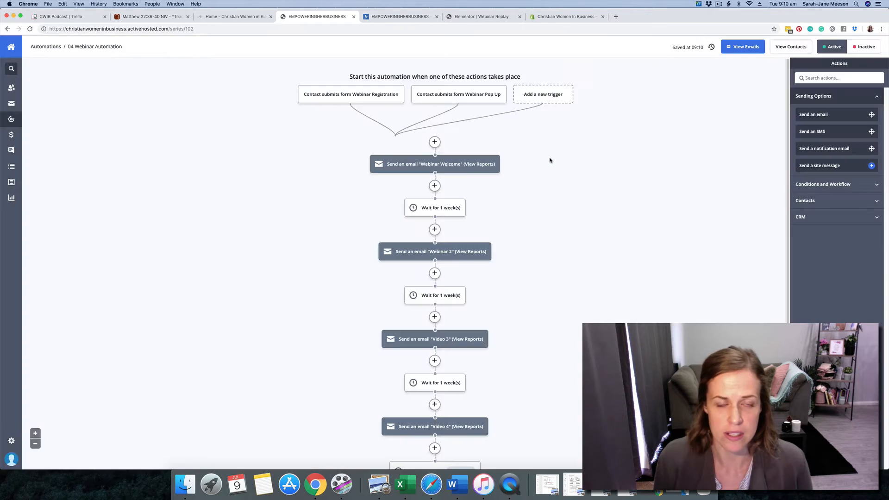
# - Review the automation's flow from the start triggers through the webinar emails and wait periods to the final action
pyautogui.moveTo(326, 92)
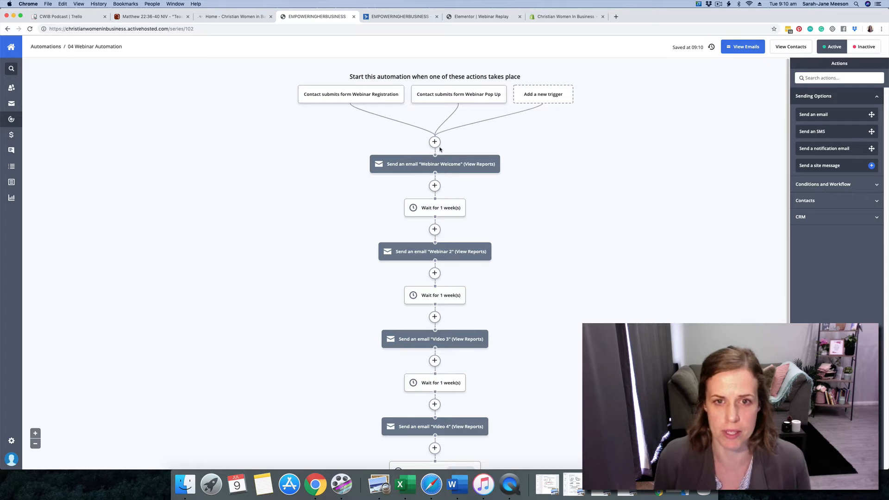
pyautogui.moveTo(423, 164)
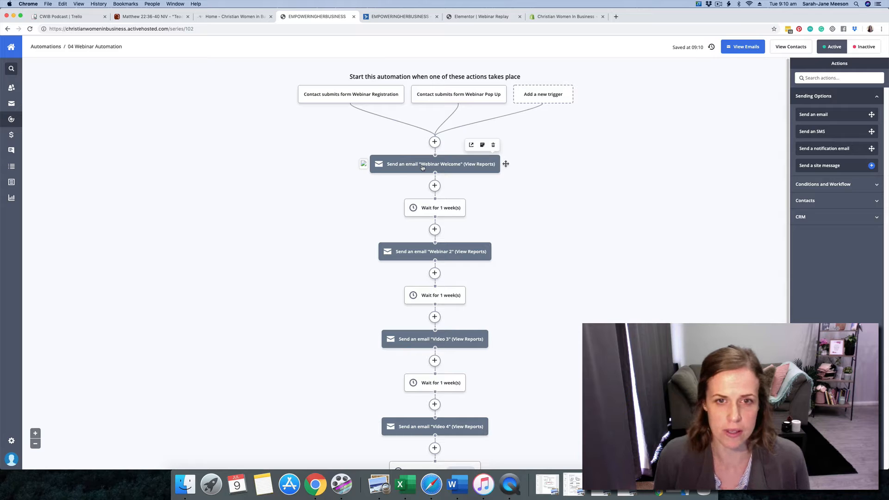
pyautogui.scroll(-1, 422, 168)
pyautogui.moveTo(426, 196)
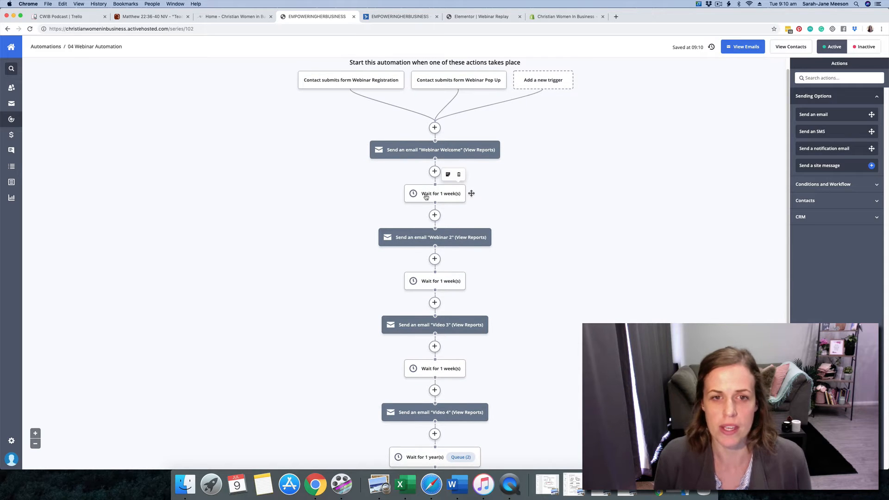
pyautogui.scroll(-1, 421, 239)
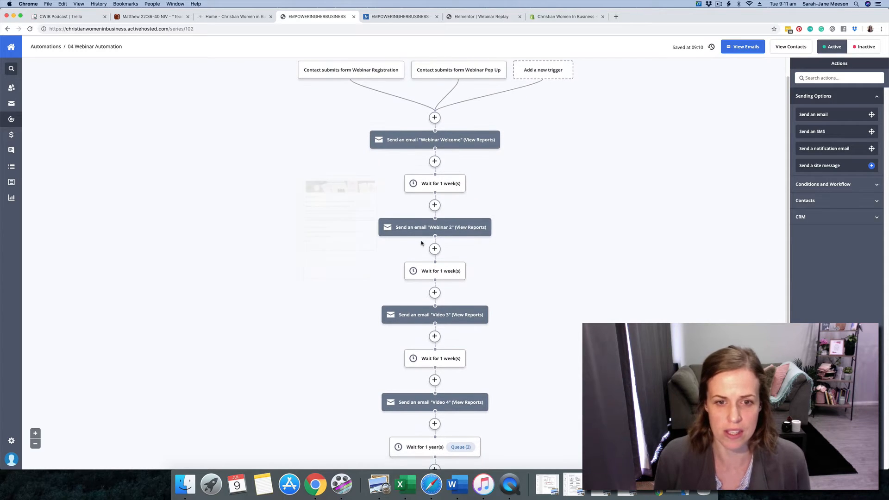
pyautogui.scroll(-5, 423, 277)
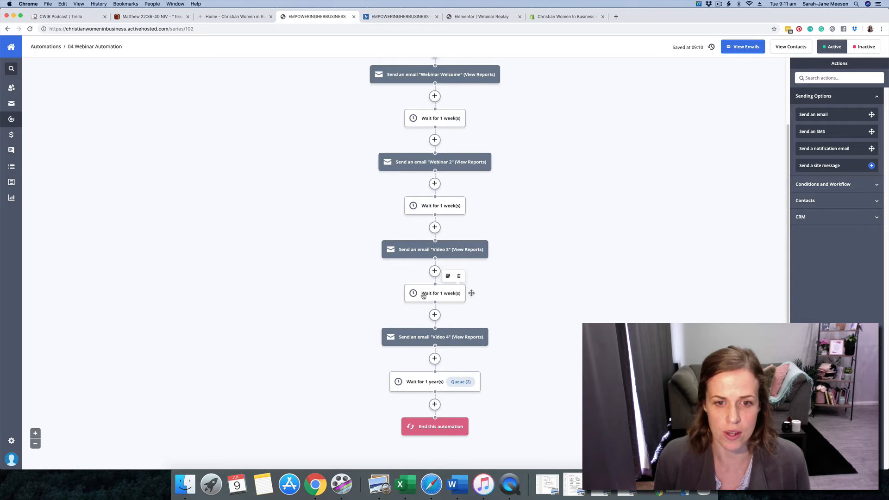
pyautogui.scroll(-3, 412, 345)
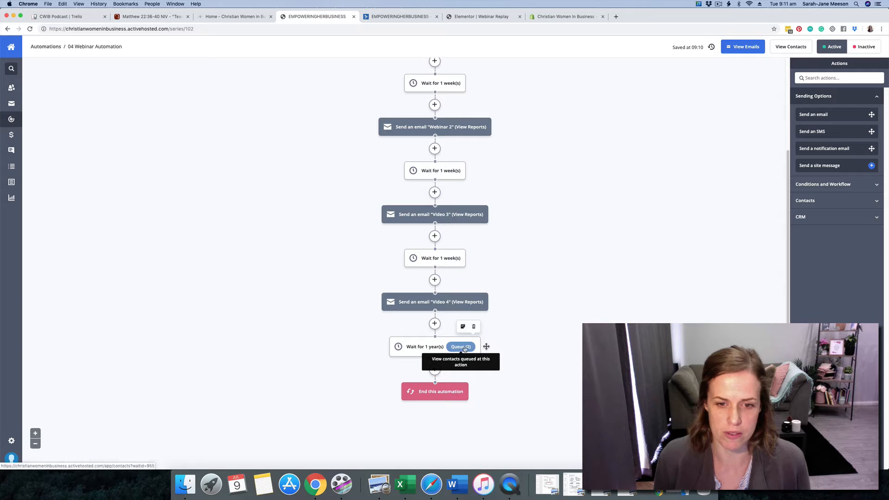
pyautogui.click(438, 347)
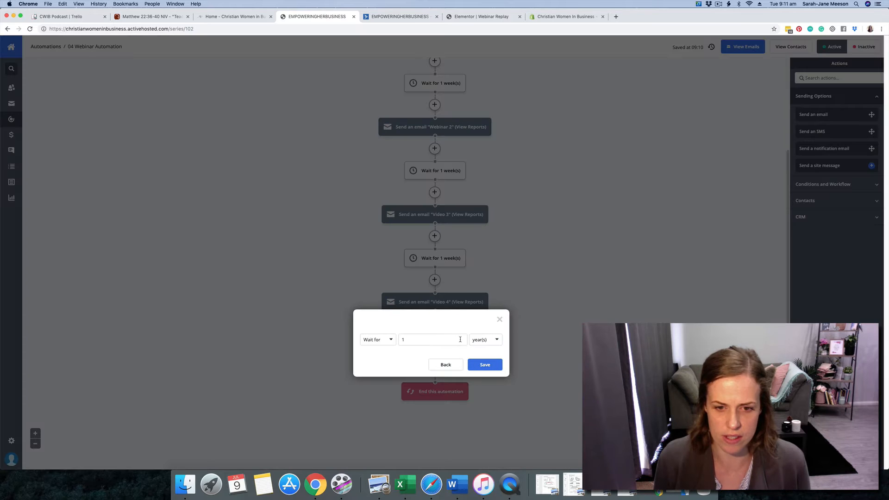
pyautogui.click(460, 339)
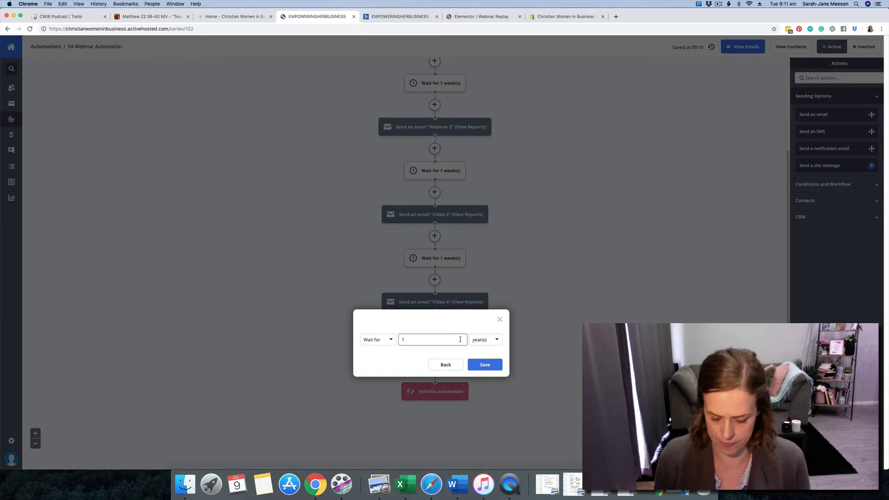
pyautogui.click(498, 319)
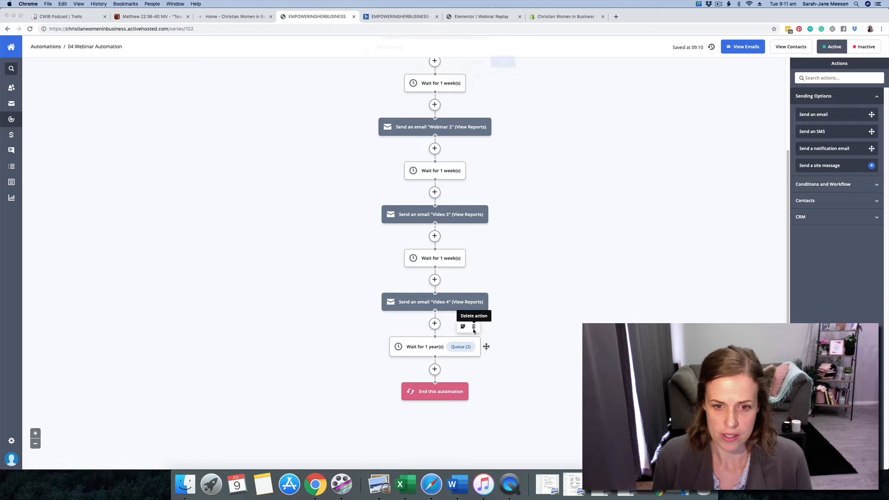
# - Delete the 1-year wait that follows the "Video 4" email in the automation
pyautogui.click(473, 327)
pyautogui.click(506, 71)
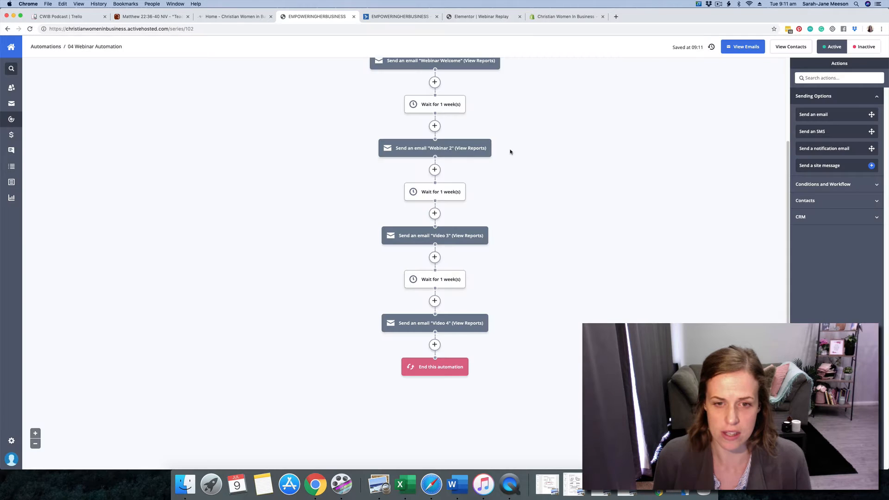
# - Add an action before the "Webinar Welcome" email that tags contacts with "CWIB Webinar Registration God Centred Business"
pyautogui.scroll(3, 518, 162)
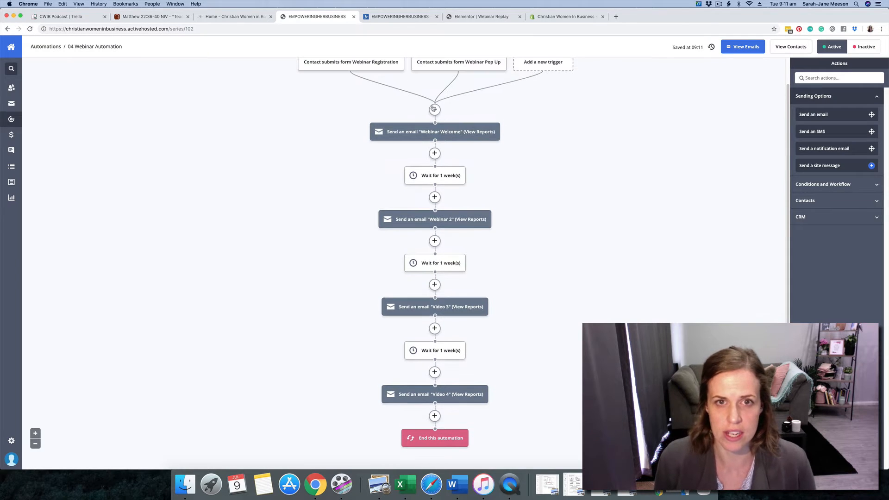
pyautogui.click(434, 110)
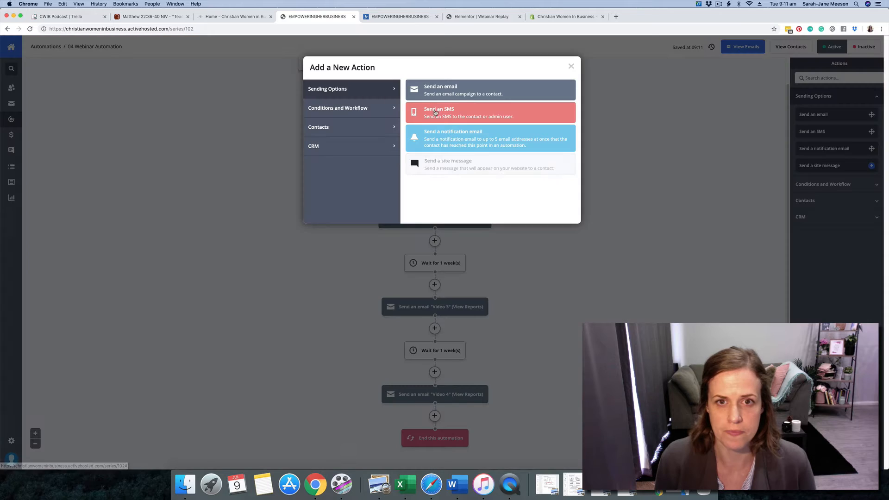
pyautogui.click(382, 115)
pyautogui.click(376, 127)
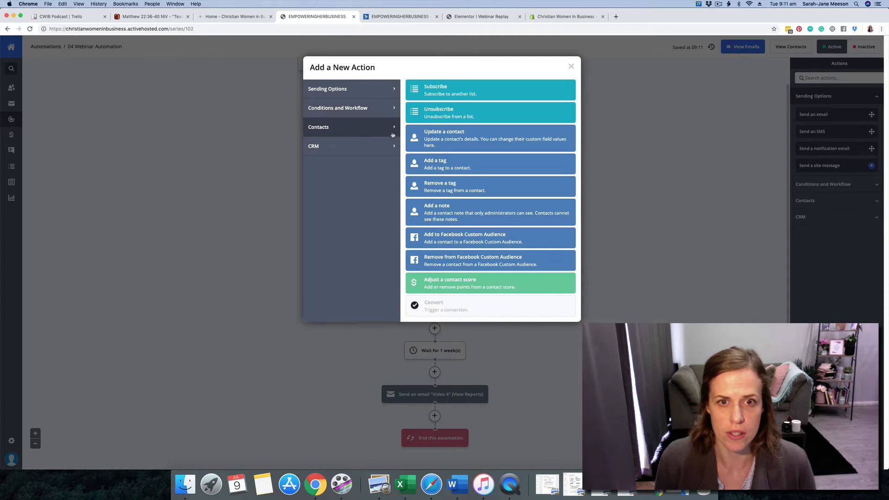
pyautogui.click(440, 164)
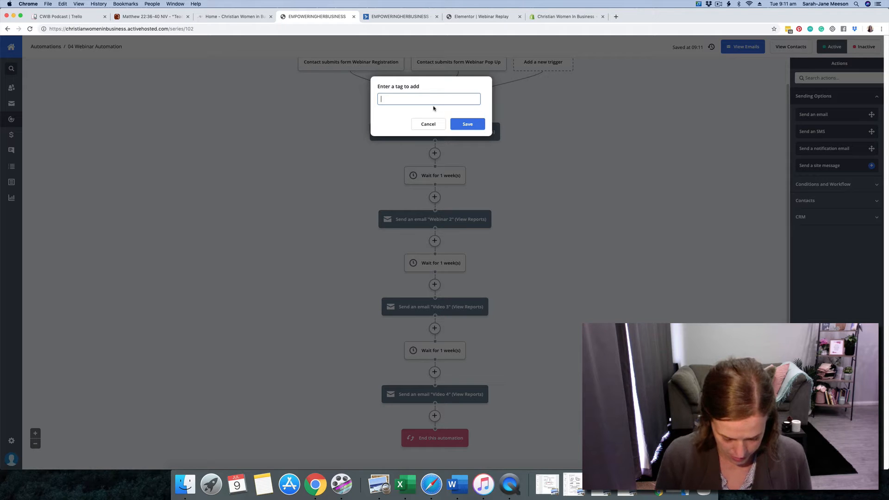
pyautogui.write('Webinar')
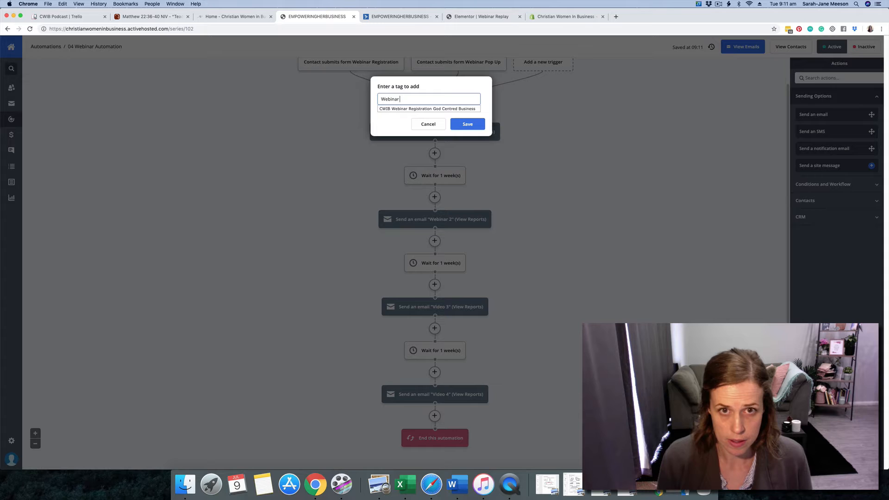
pyautogui.click(444, 108)
pyautogui.click(457, 124)
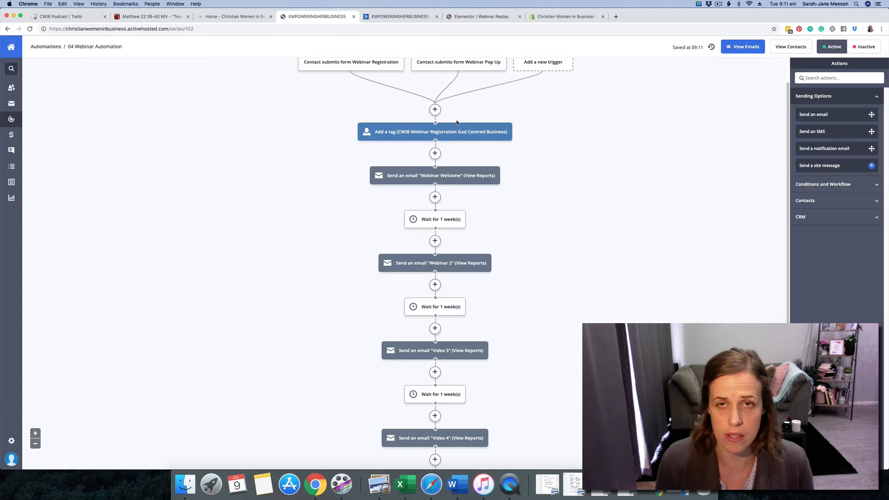
pyautogui.scroll(-3, 453, 306)
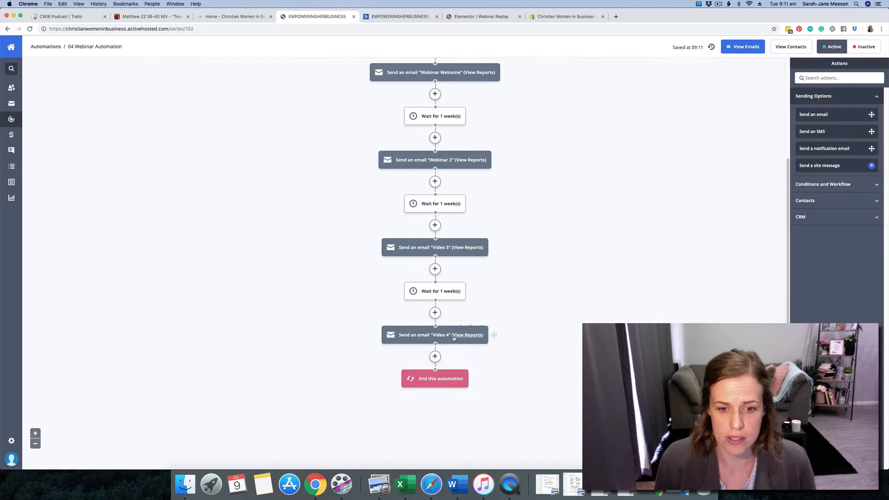
pyautogui.scroll(4, 453, 305)
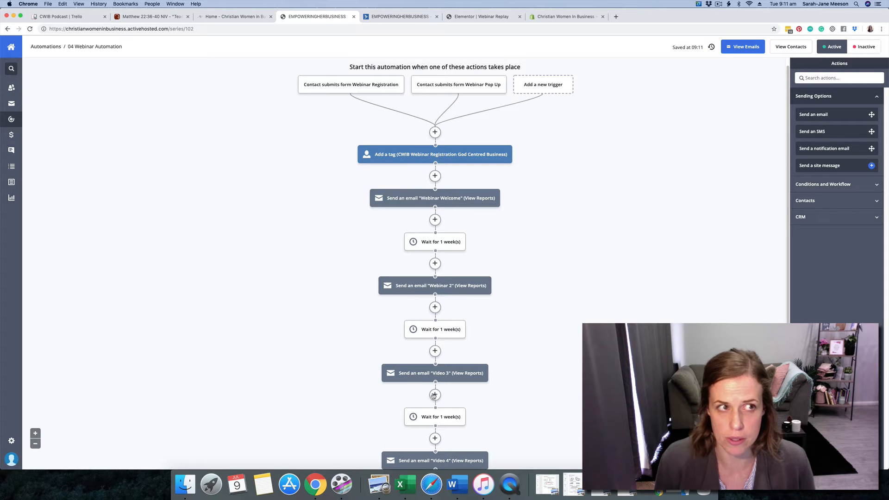
pyautogui.scroll(-2, 448, 366)
pyautogui.scroll(1, 514, 287)
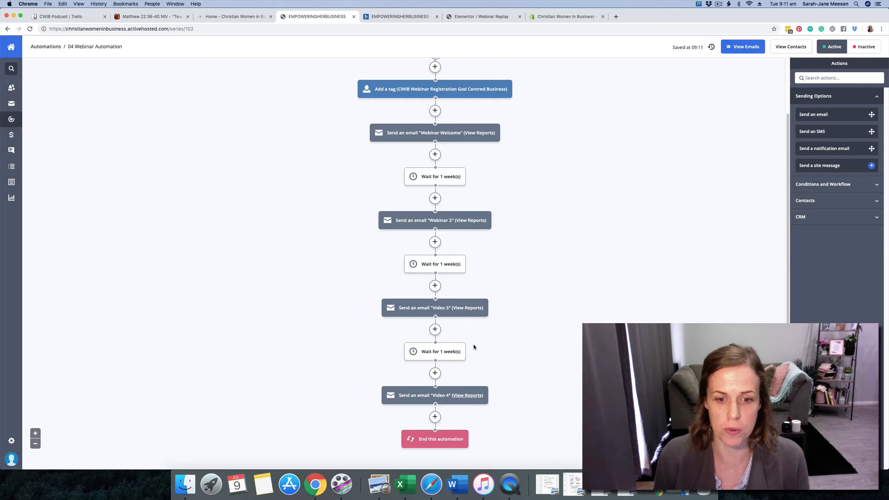
# - Open the automation's "Webinar Welcome" email in the email designer
pyautogui.moveTo(437, 404)
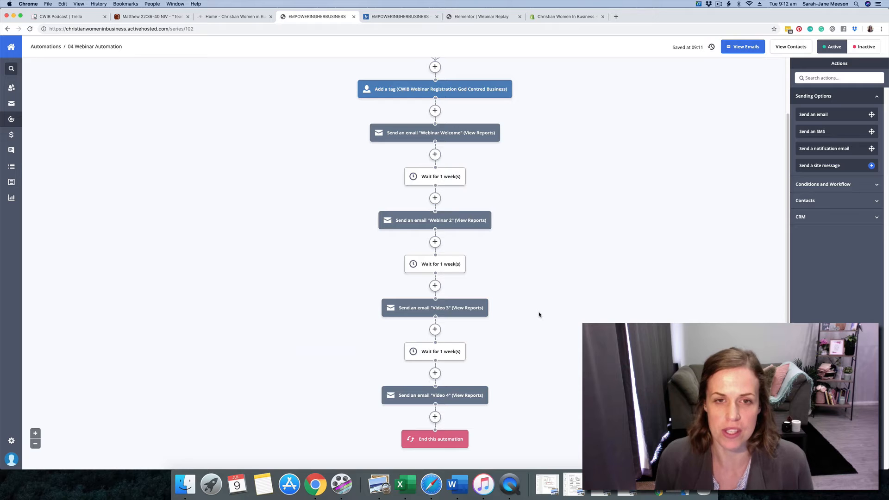
pyautogui.scroll(1, 539, 315)
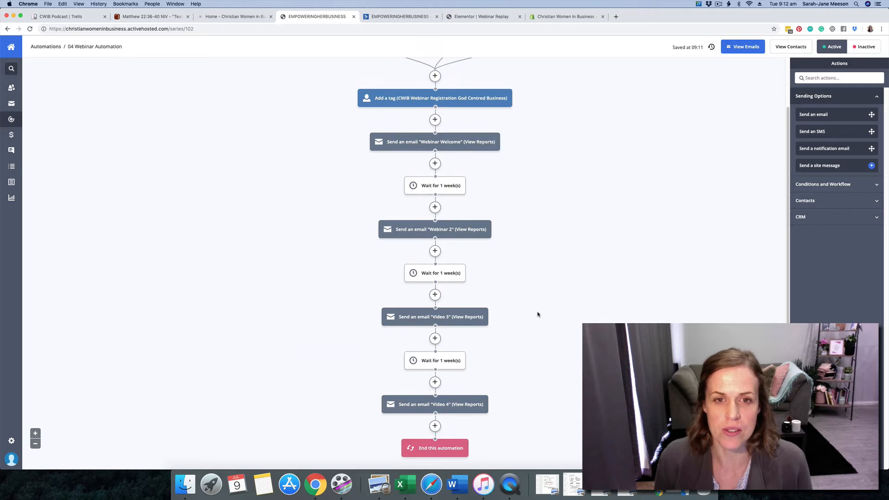
pyautogui.click(429, 146)
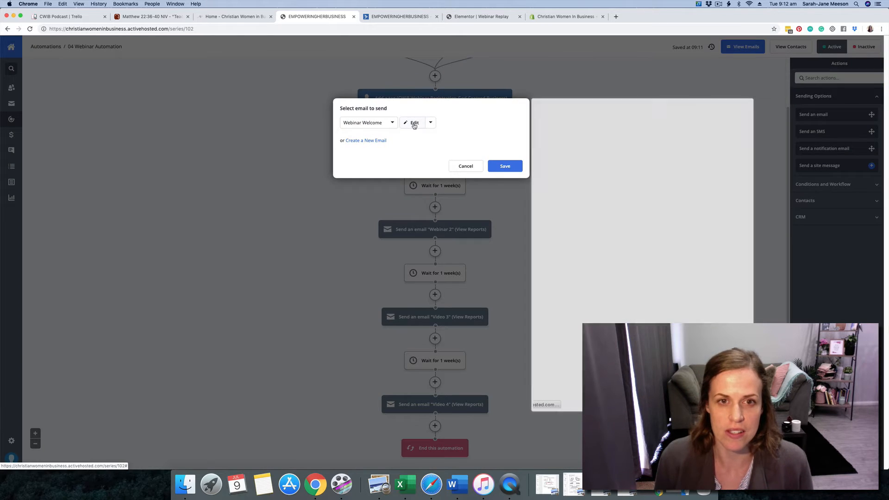
pyautogui.click(414, 124)
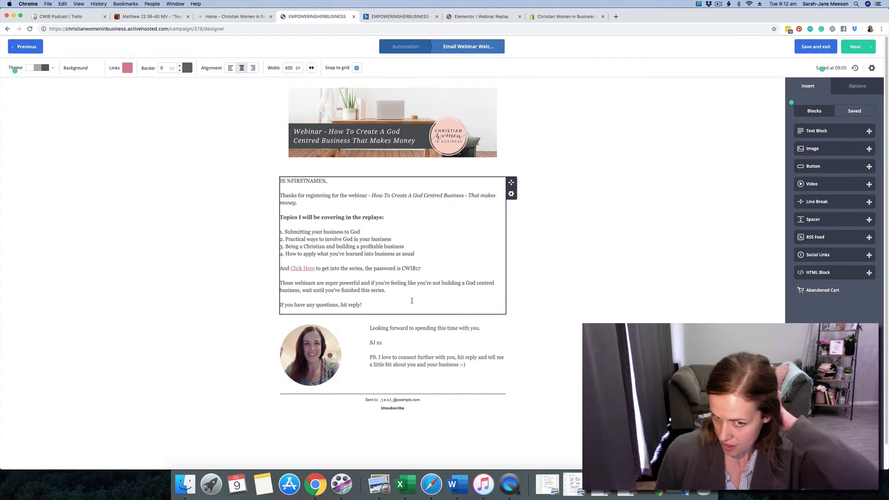
# - Inspect the link behind "Click Here" in the email body and select its full URL
pyautogui.click(300, 269)
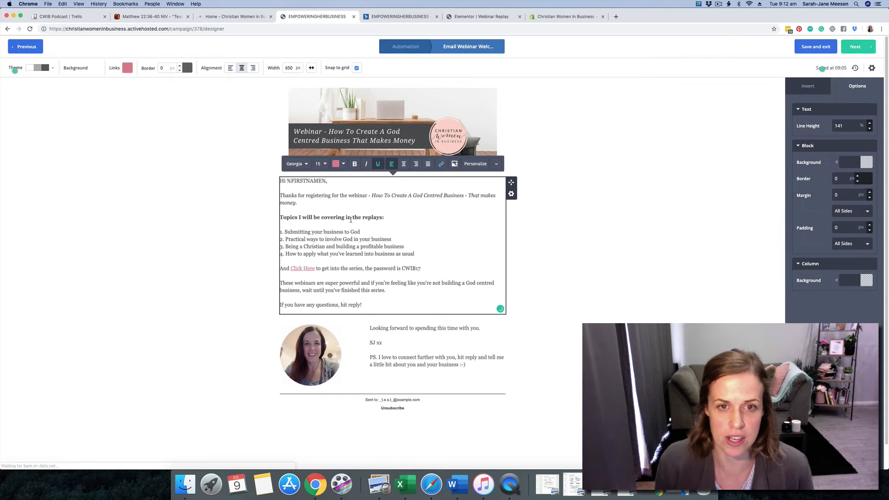
pyautogui.click(441, 164)
pyautogui.click(600, 105)
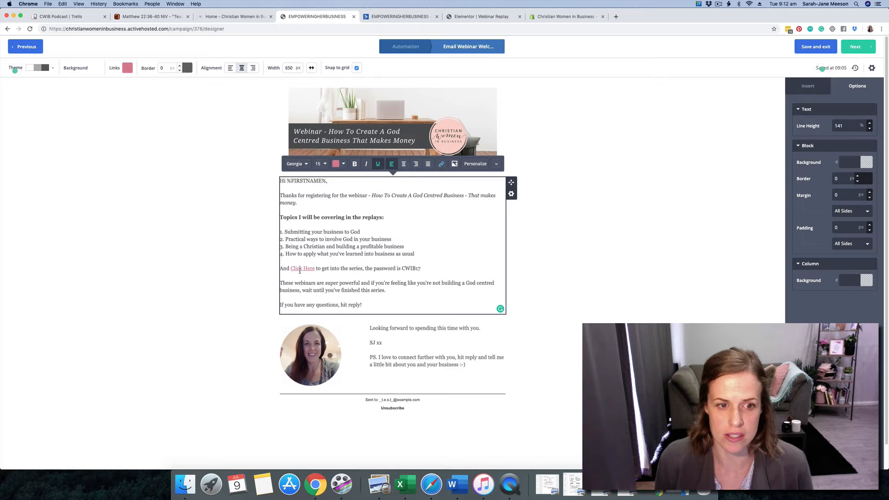
pyautogui.click(441, 163)
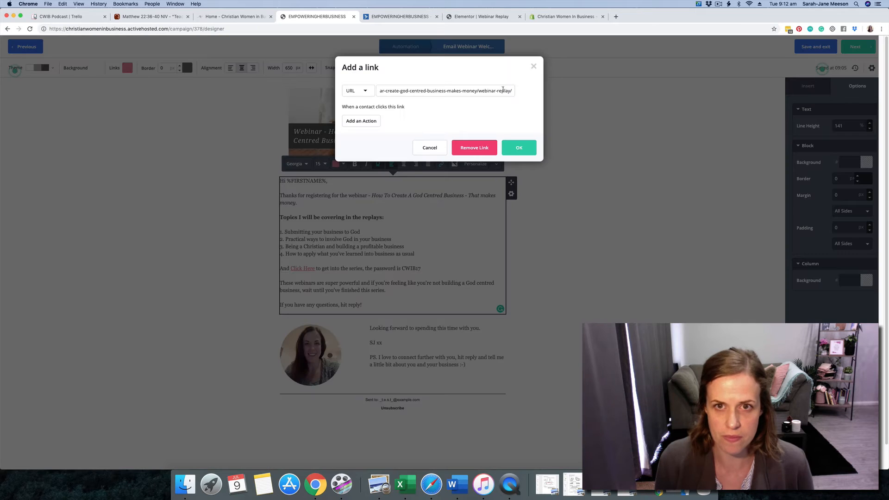
pyautogui.moveTo(512, 91); pyautogui.dragTo(405, 85)
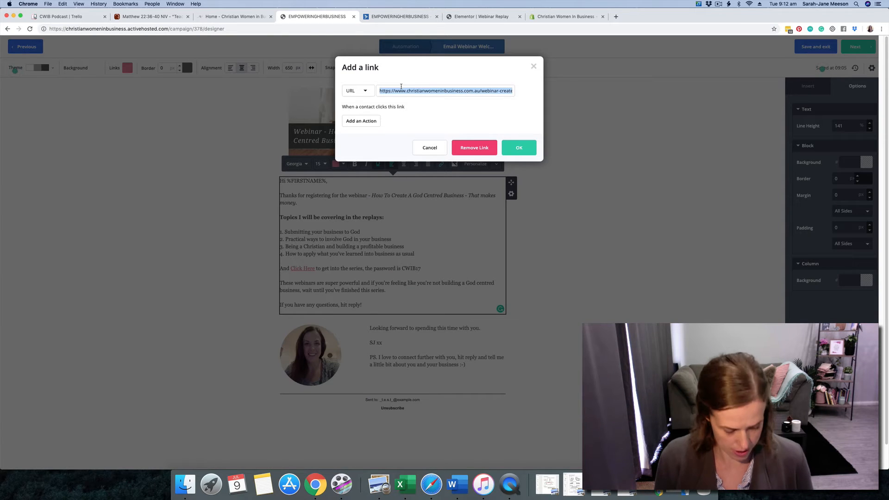
# - Switch to the Webinar Replay page in Elementor and review its intro, weekly video blocks with PDF links, and devotional offer
pyautogui.click(614, 18)
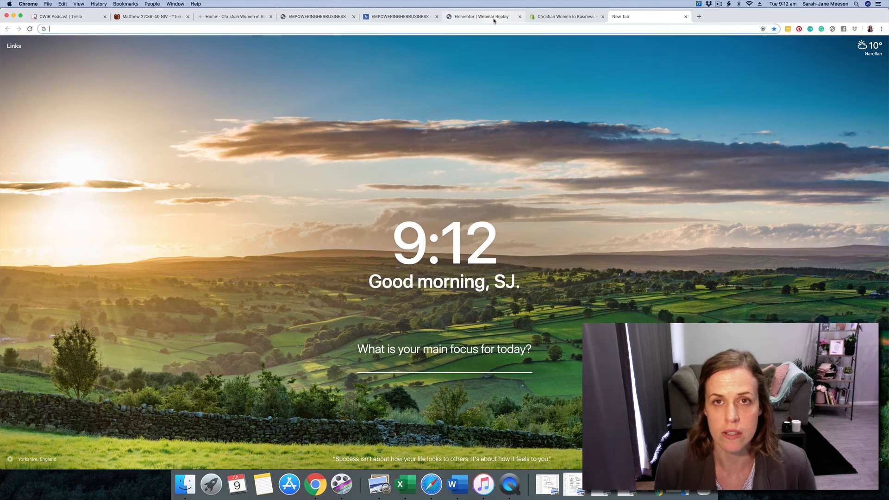
pyautogui.click(494, 20)
pyautogui.scroll(-5, 516, 223)
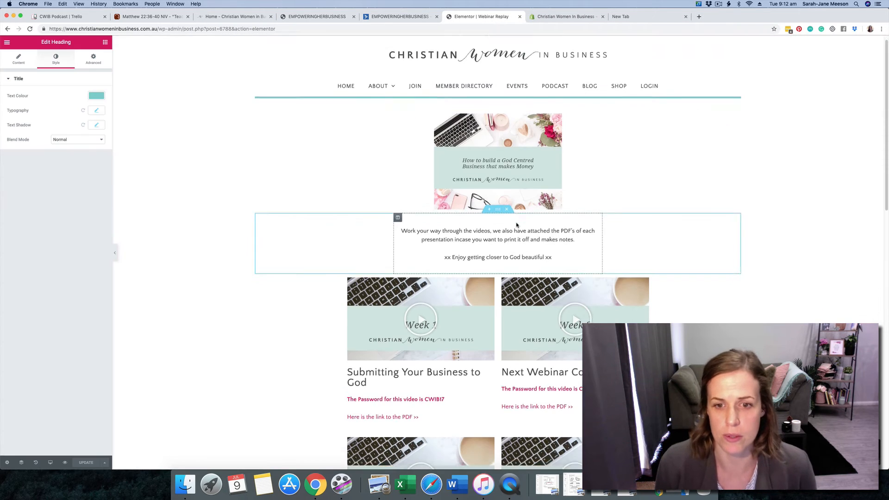
pyautogui.scroll(-10, 516, 223)
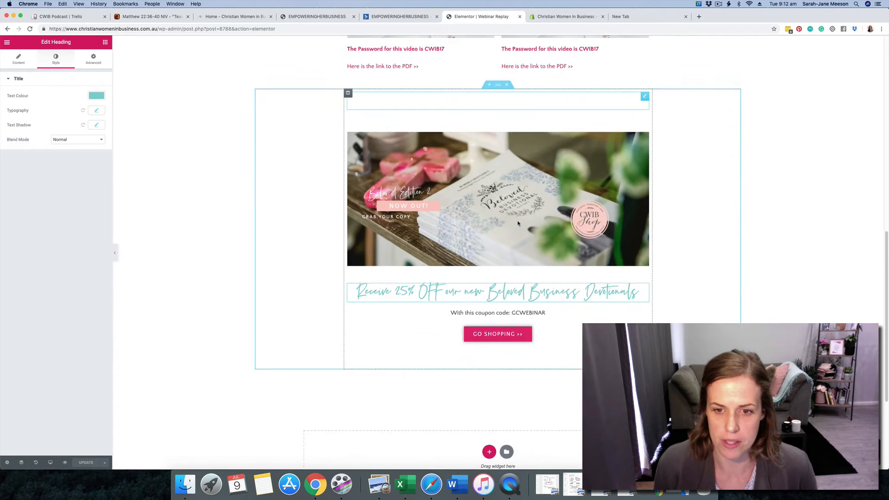
pyautogui.scroll(7, 518, 216)
pyautogui.scroll(5, 518, 215)
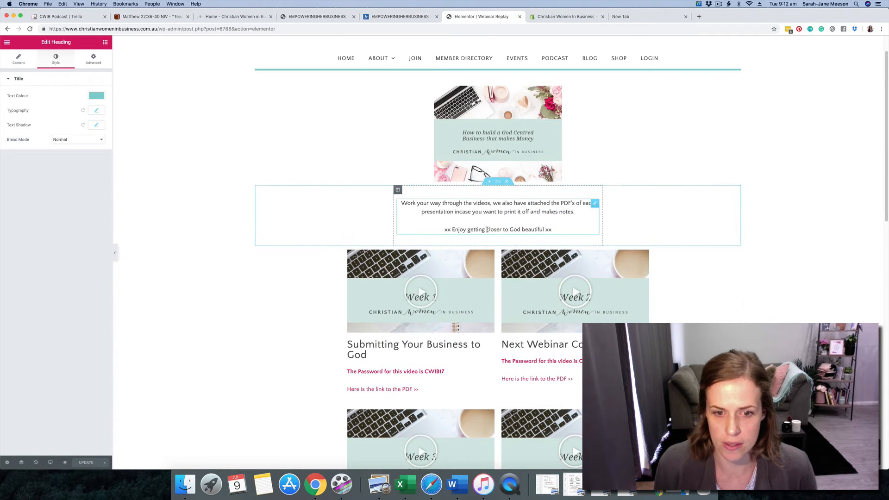
pyautogui.scroll(-3, 475, 230)
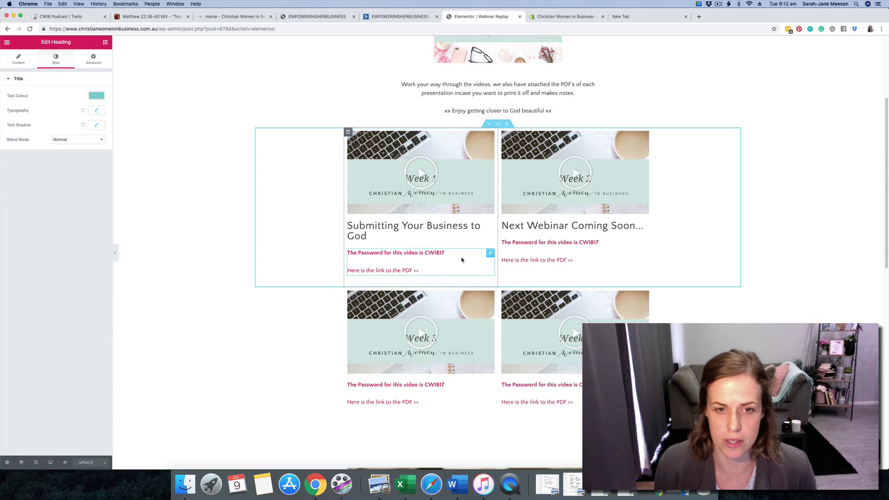
pyautogui.scroll(-3, 532, 273)
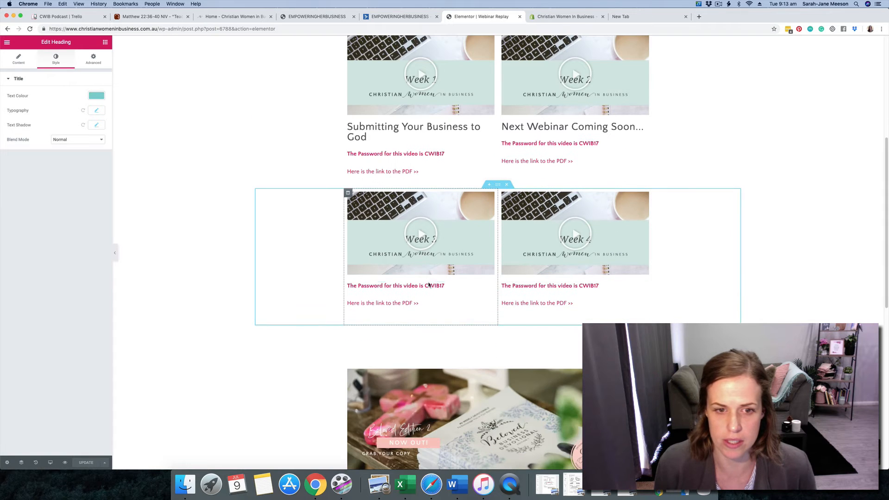
pyautogui.scroll(-5, 563, 297)
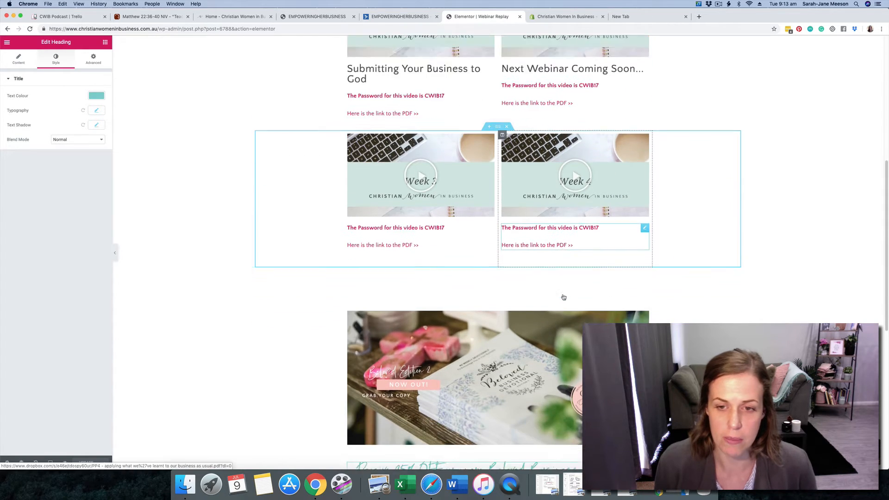
pyautogui.scroll(7, 509, 287)
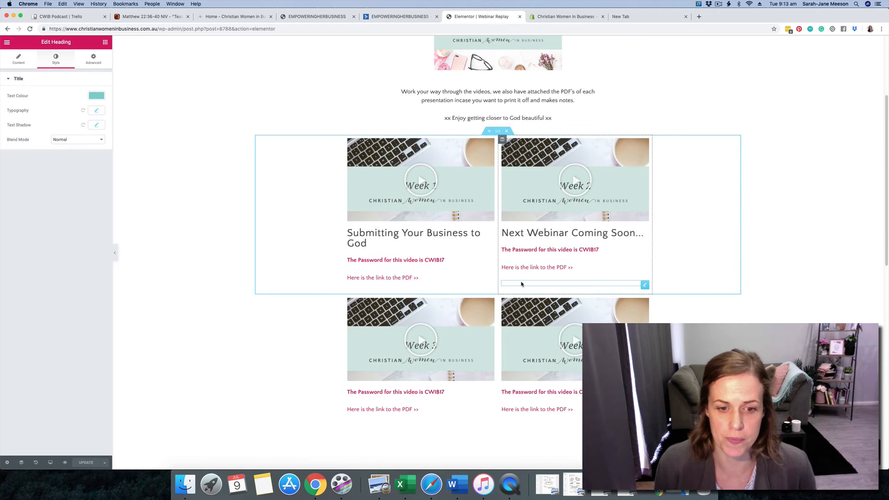
pyautogui.scroll(-1, 461, 279)
# - Open the PDF linked under the Week 1 video on the replay page and look through its first pages
pyautogui.click(369, 268)
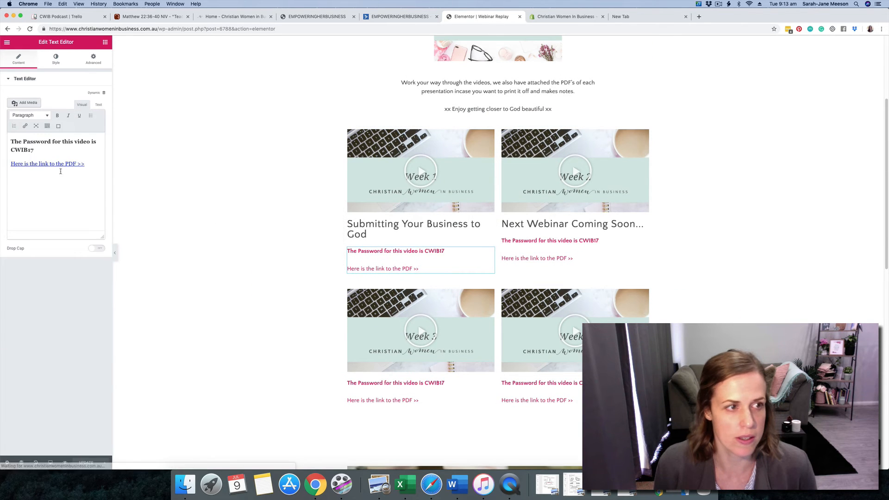
pyautogui.tripleClick(52, 163)
pyautogui.click(157, 177)
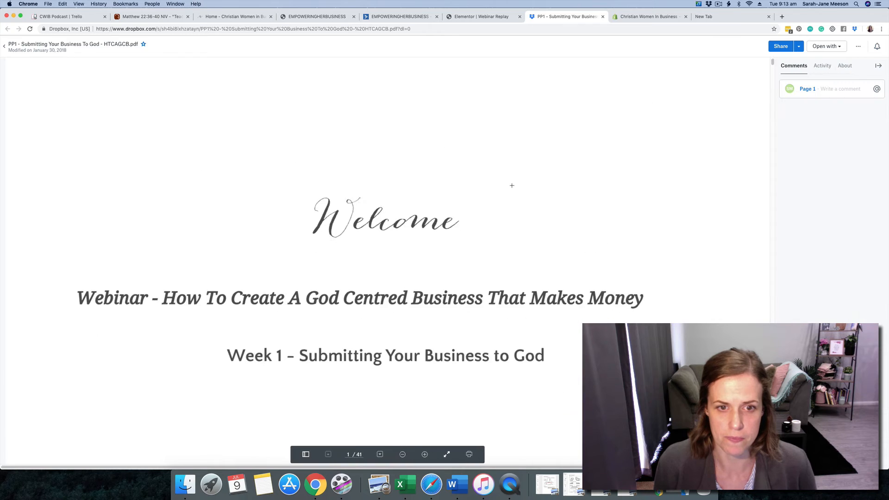
pyautogui.scroll(-10, 511, 186)
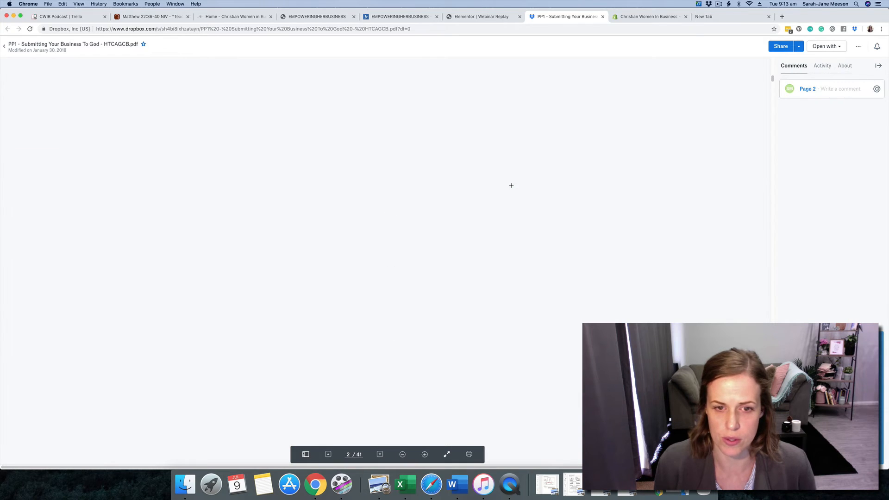
pyautogui.scroll(10, 511, 185)
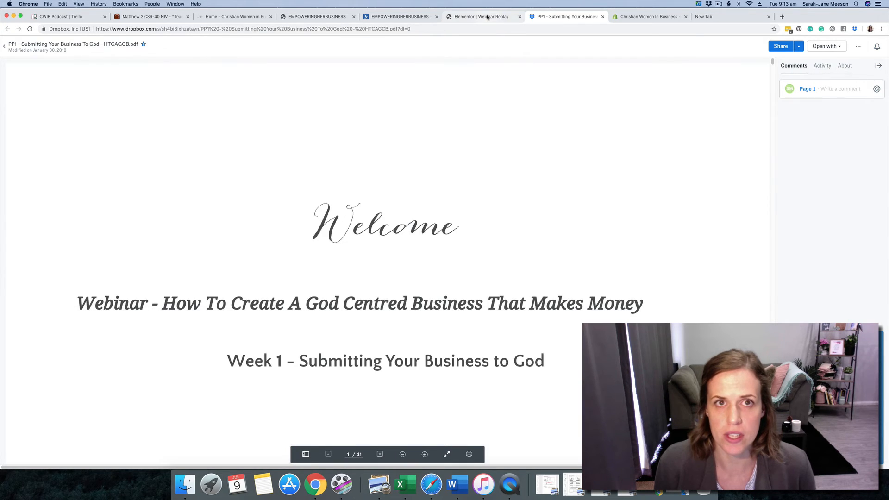
# - Return to the Webinar Welcome email, accept its existing "Click Here" link, and review the email's settings and spam check
pyautogui.click(336, 19)
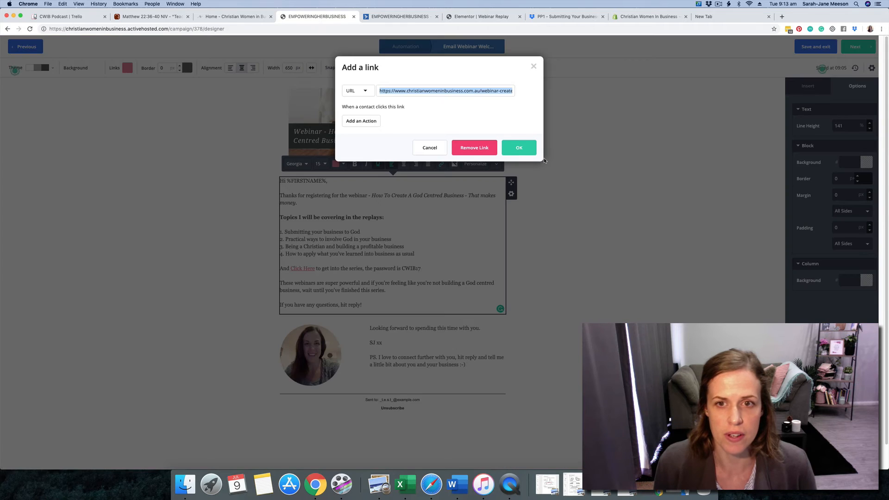
pyautogui.click(519, 148)
pyautogui.click(872, 68)
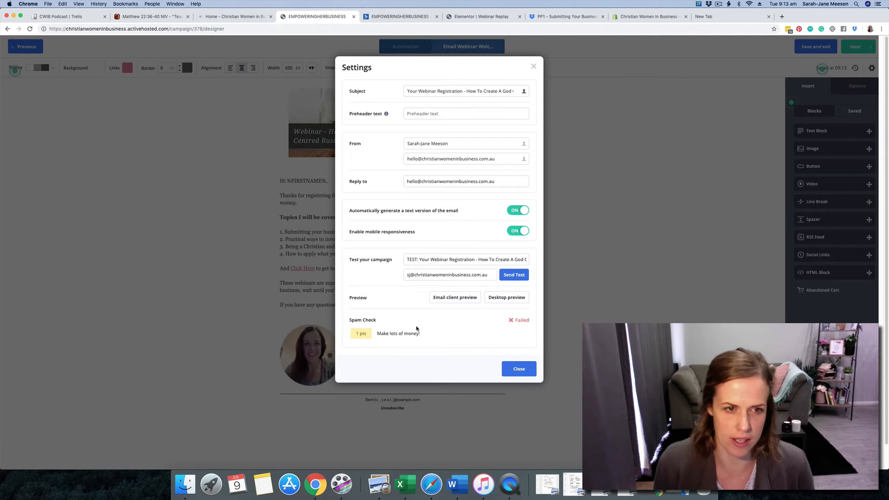
pyautogui.moveTo(406, 331)
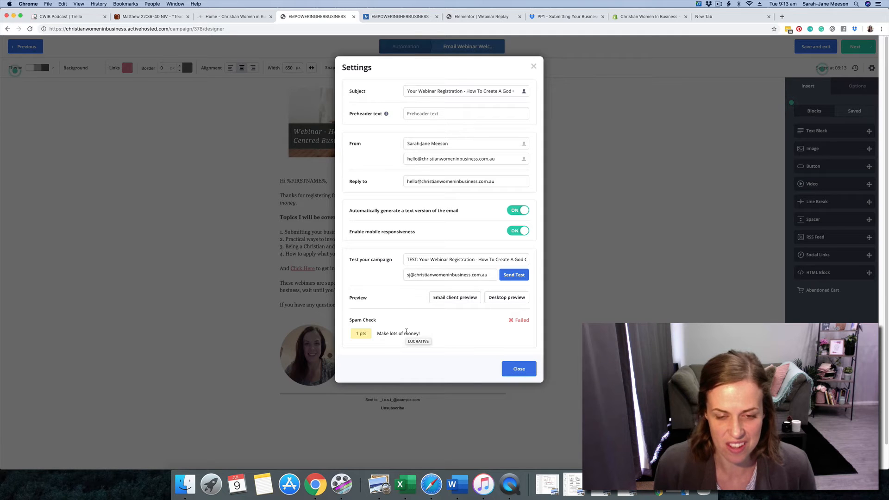
pyautogui.click(533, 66)
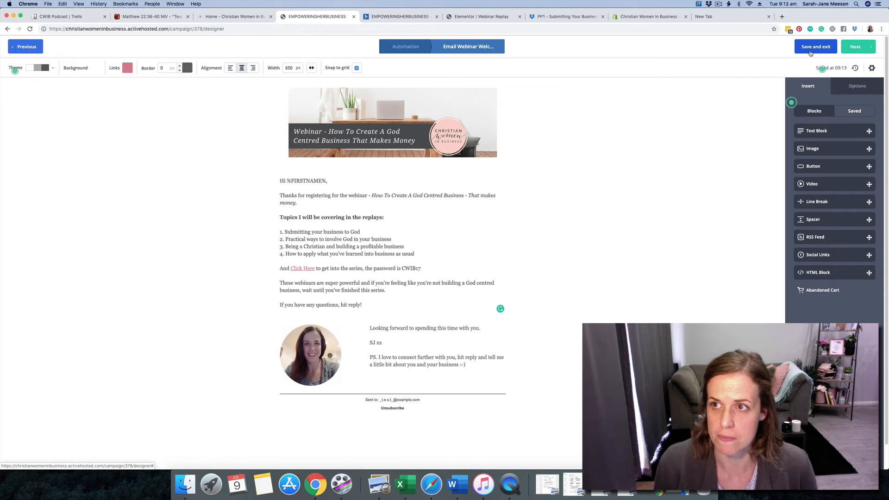
# - Preview the Webinar Welcome email in its desktop and mobile layouts, and save and exit back to the automation
pyautogui.click(871, 67)
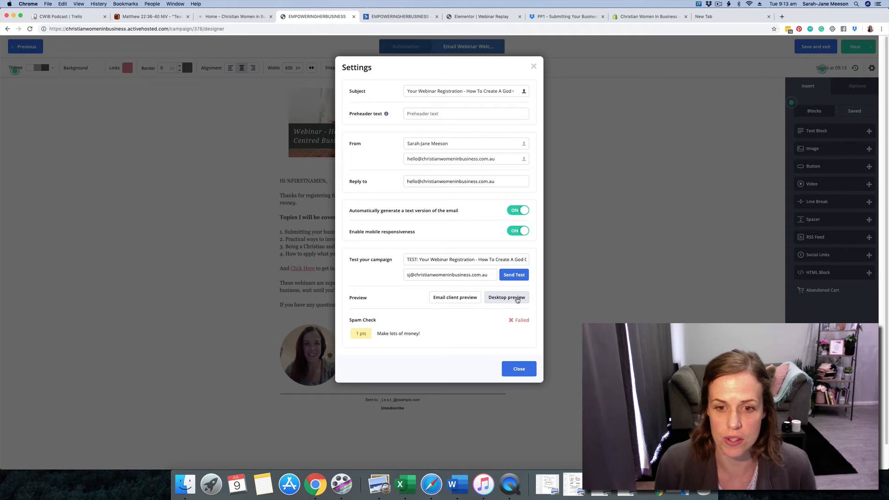
pyautogui.click(506, 298)
pyautogui.moveTo(283, 15); pyautogui.dragTo(470, 56)
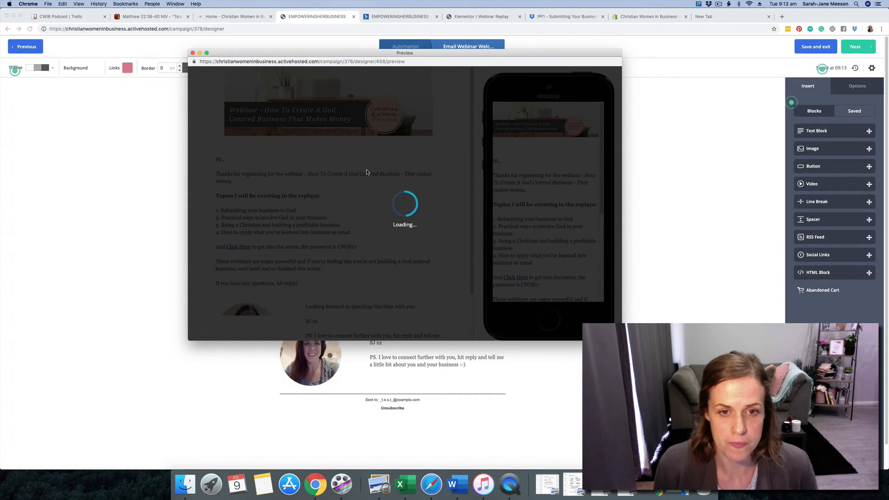
pyautogui.scroll(-5, 541, 223)
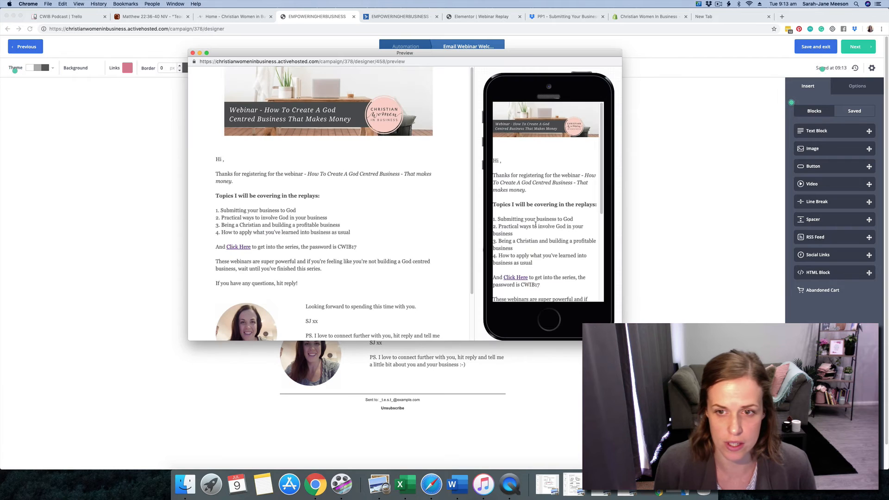
pyautogui.scroll(5, 540, 223)
pyautogui.scroll(-2, 363, 201)
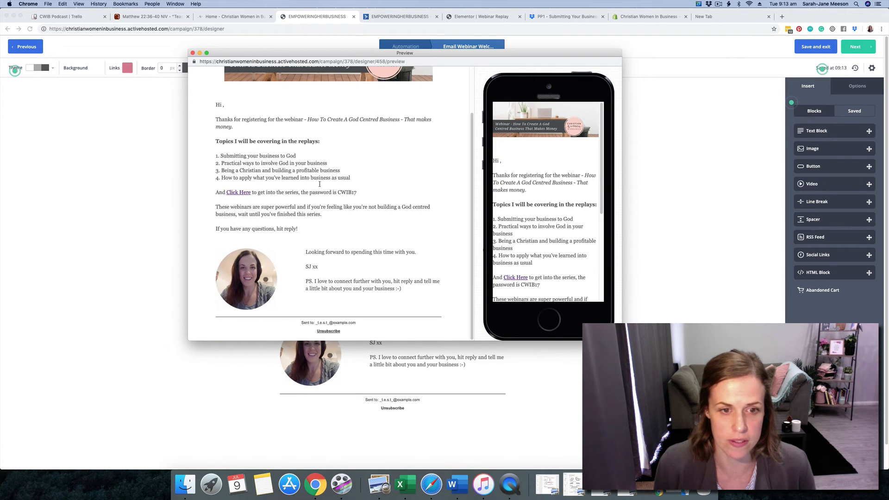
pyautogui.click(193, 52)
pyautogui.click(819, 47)
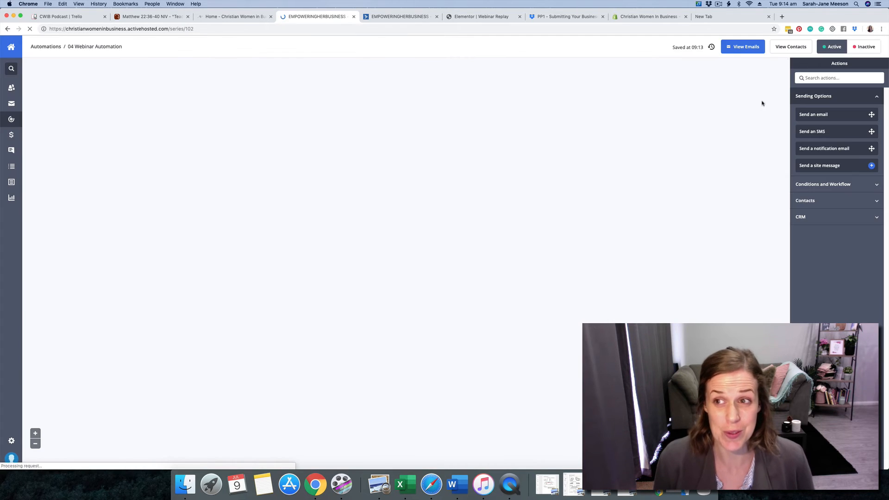
# - Open the automation's "Video 4" email for editing and insert a video block above the greeting without a video URL
pyautogui.scroll(-3, 563, 174)
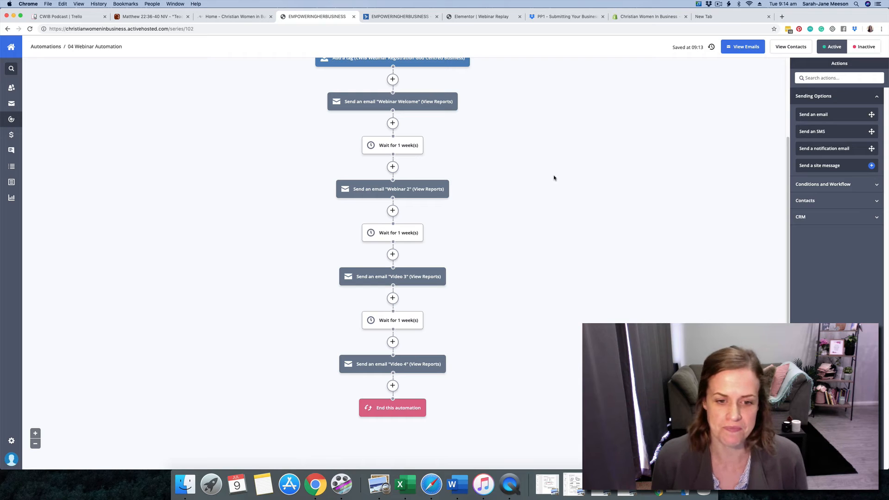
pyautogui.scroll(-2, 544, 199)
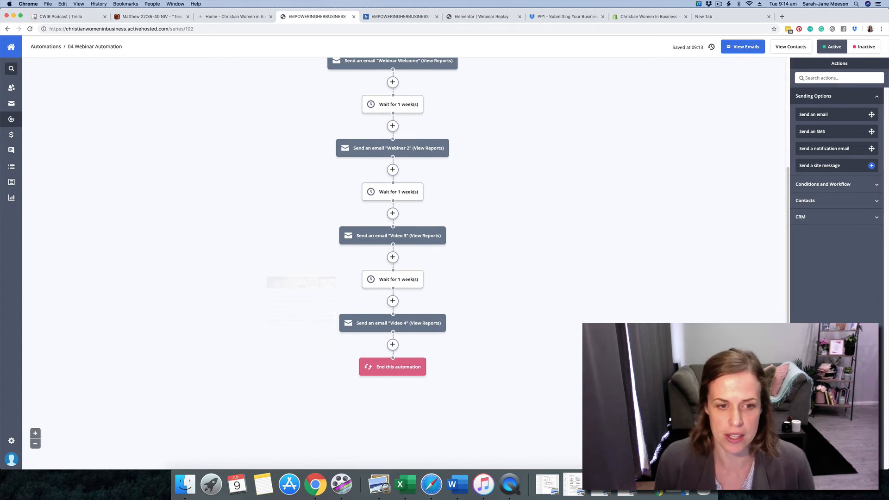
pyautogui.click(380, 323)
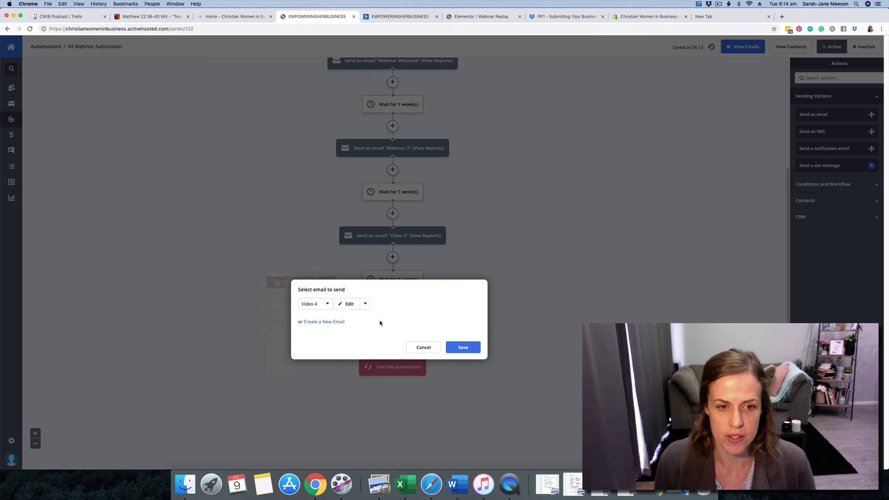
pyautogui.click(345, 307)
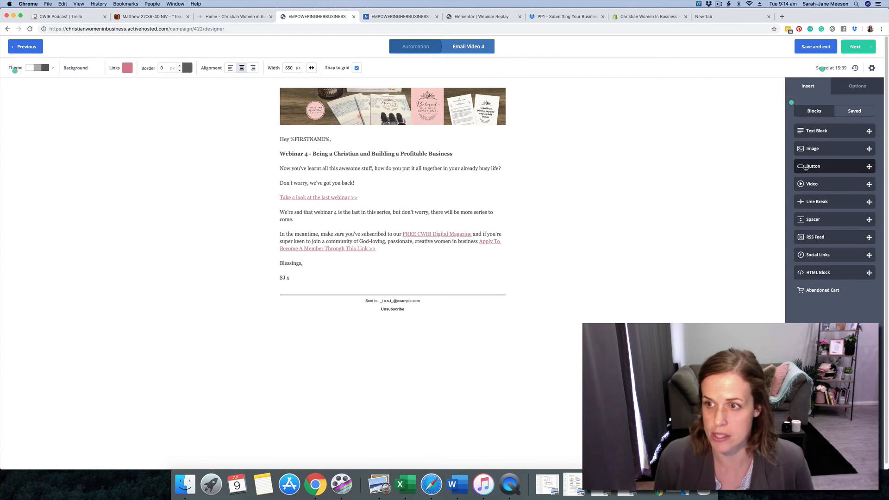
pyautogui.moveTo(808, 184); pyautogui.dragTo(342, 174)
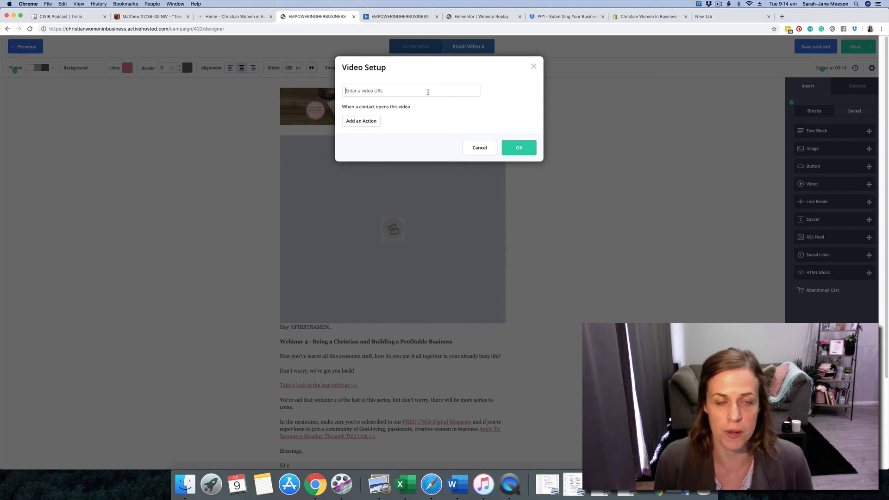
pyautogui.click(534, 68)
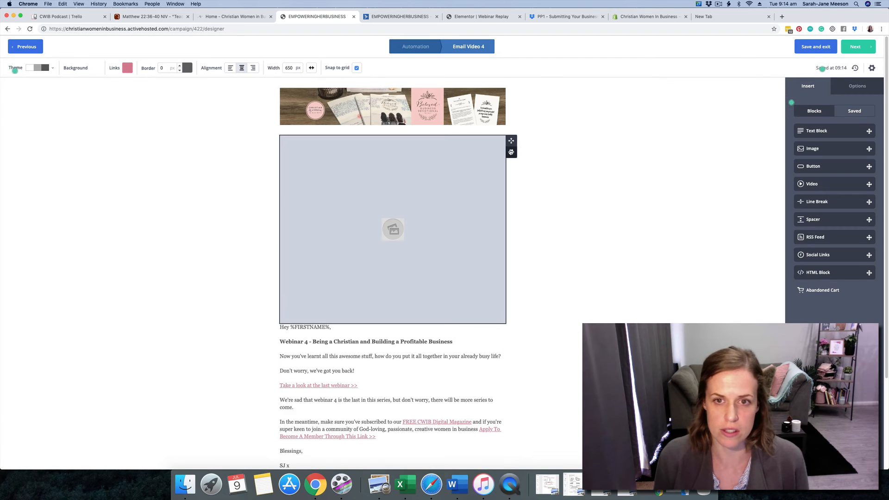
# - Delete the empty video block above the greeting in the Video 4 email, and save and exit back to the automation
pyautogui.click(511, 152)
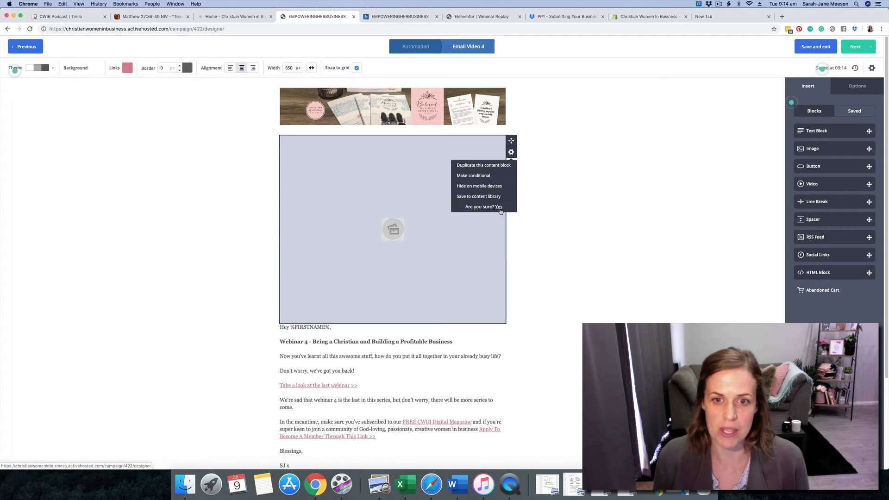
pyautogui.click(498, 209)
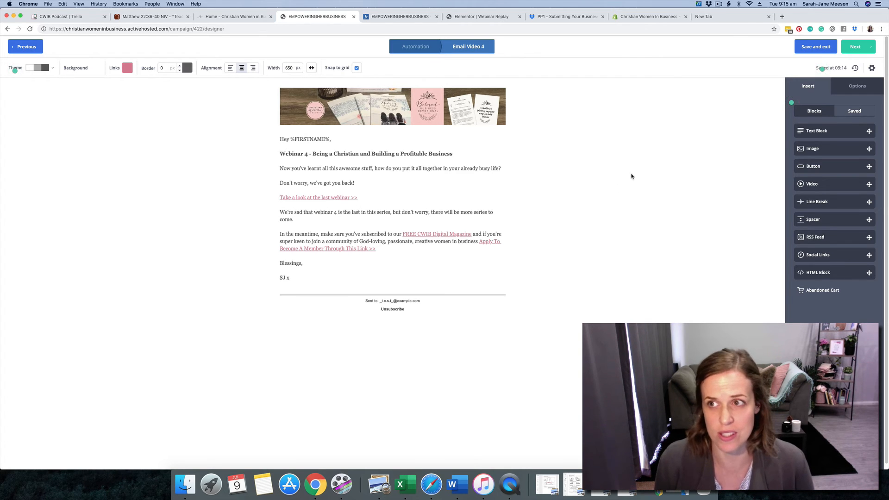
pyautogui.click(821, 51)
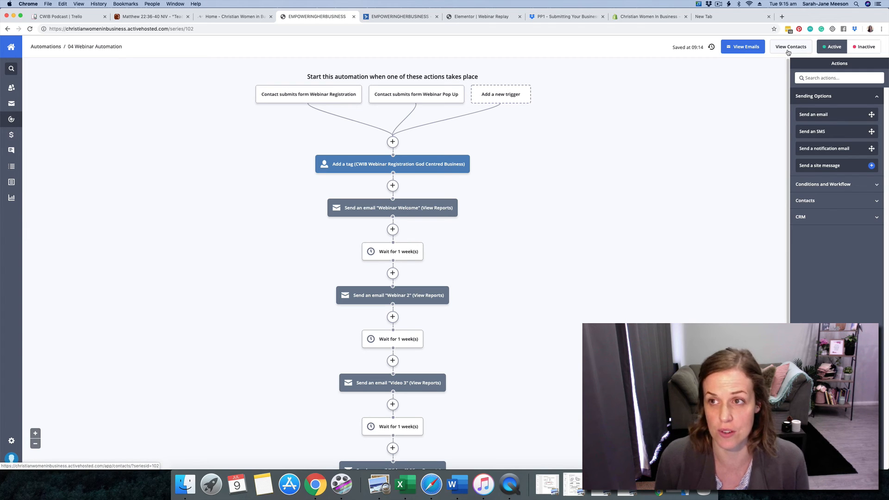
# - View the list of emails in this automation, examine each email's open rate, and close the list
pyautogui.click(740, 48)
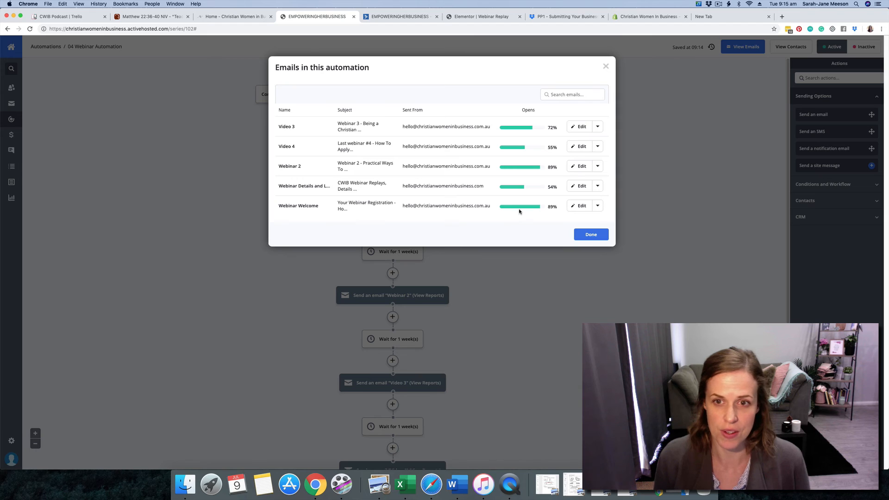
pyautogui.moveTo(519, 209)
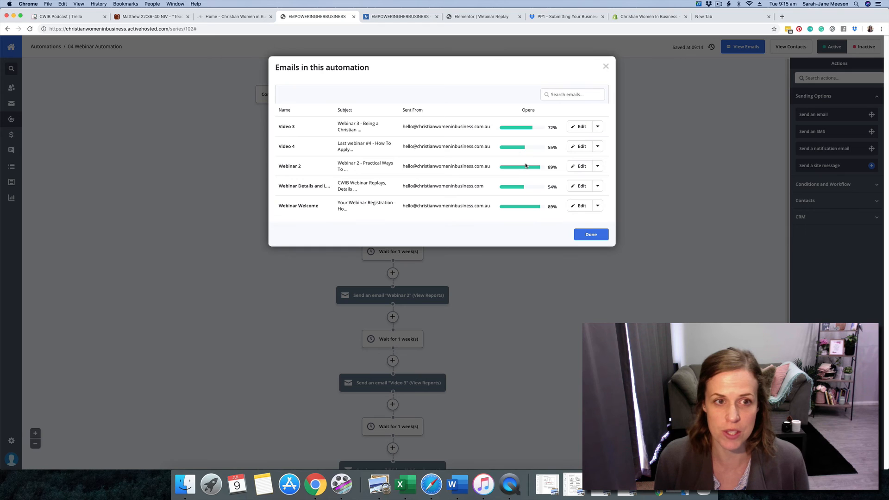
pyautogui.moveTo(524, 149)
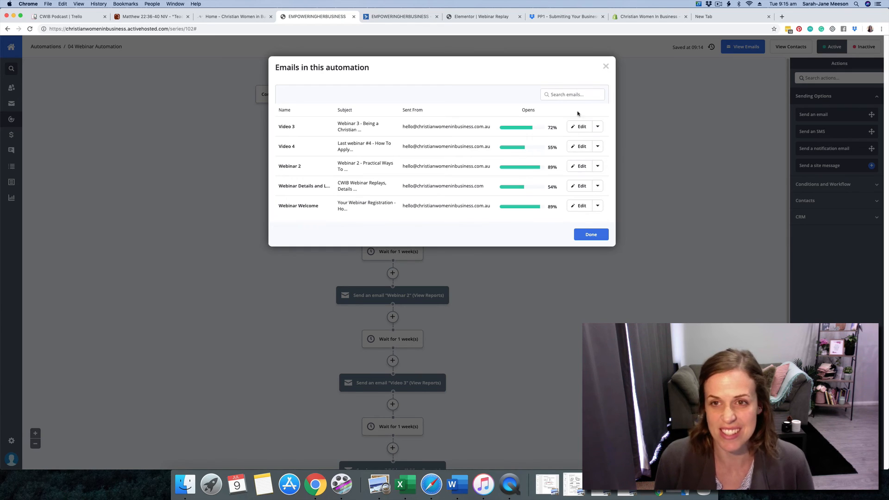
pyautogui.click(606, 67)
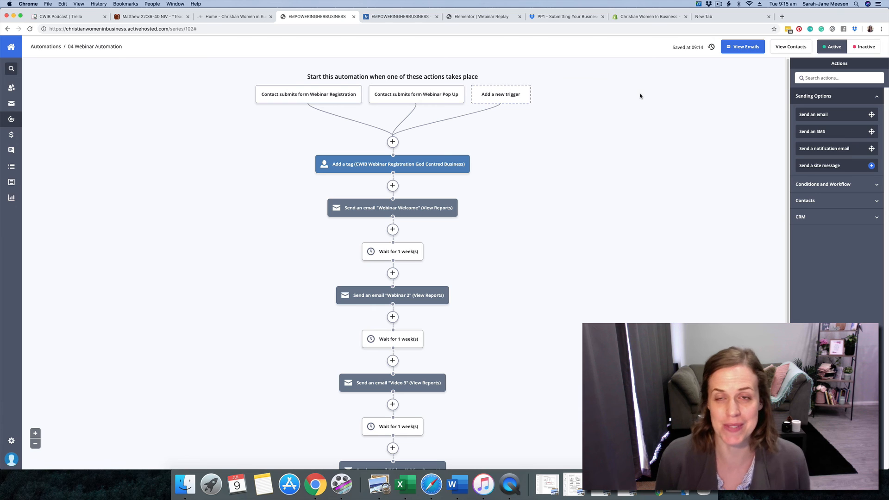